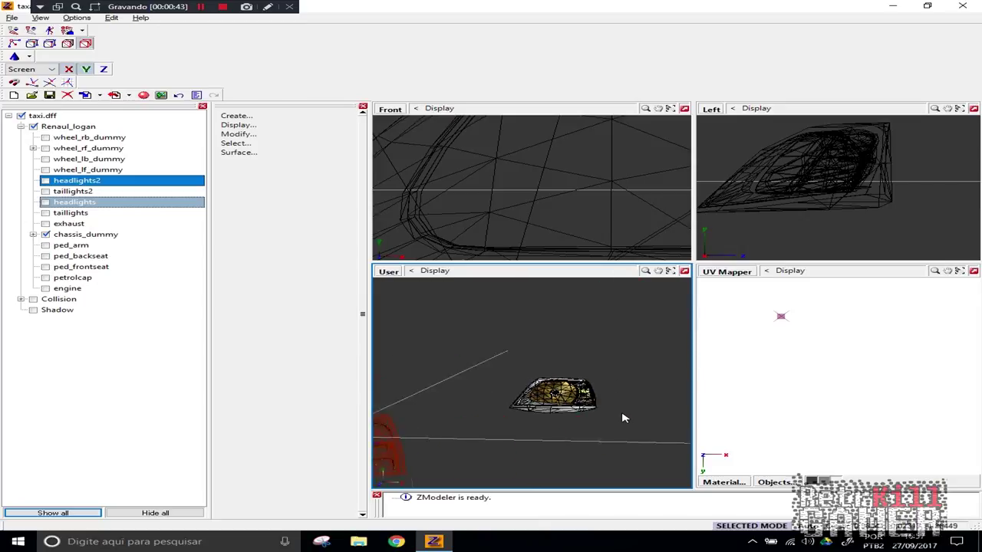
Examine the headlight mesh and look through the material list for the vehiclelights128 materials
middle_drag(617, 429, 586, 420)
scroll(542, 402, up, 5)
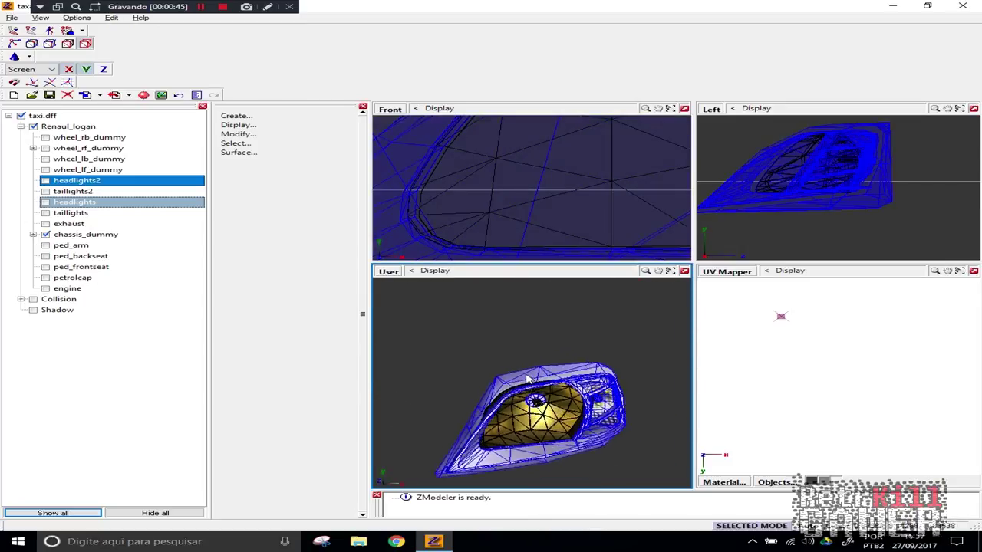
scroll(543, 409, down, 5)
click(625, 455)
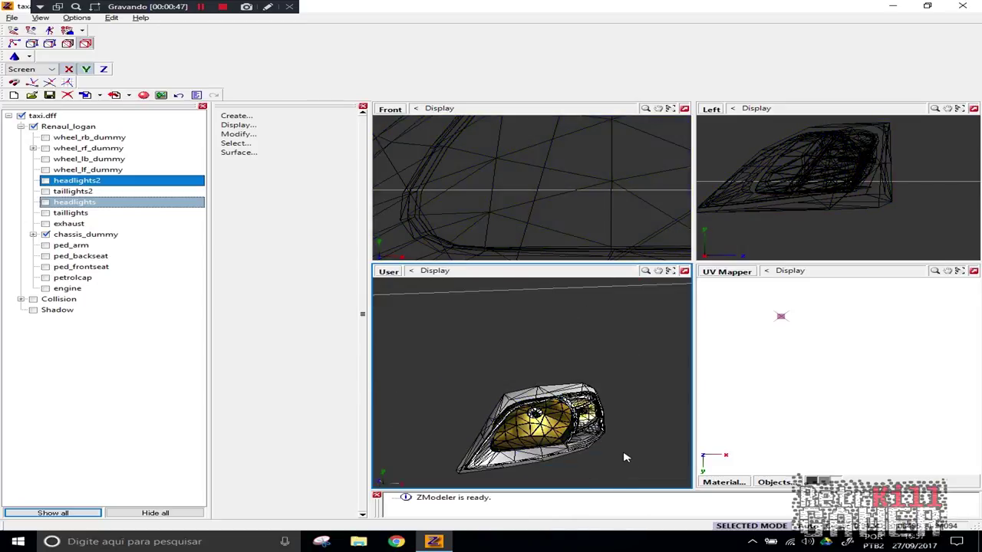
middle_drag(583, 452, 616, 464)
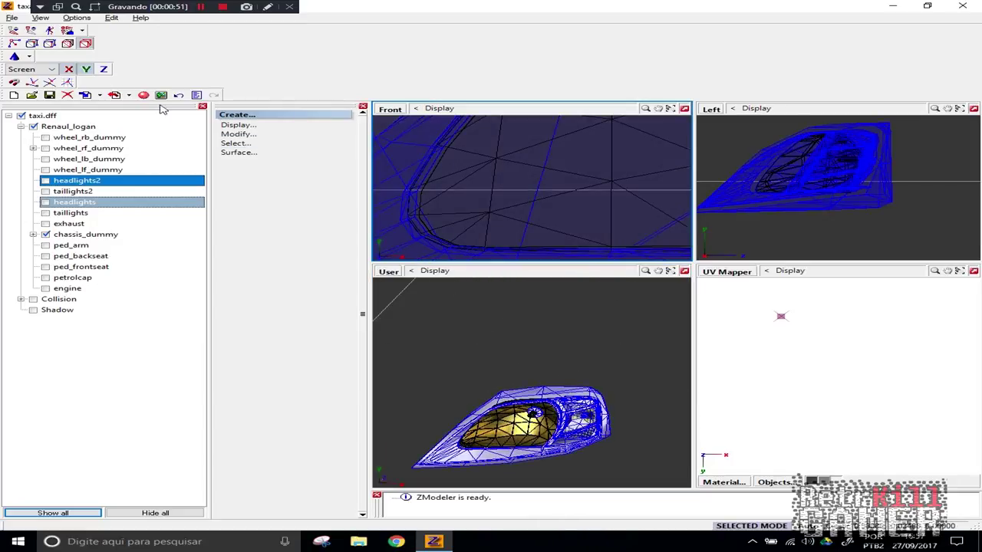
click(144, 95)
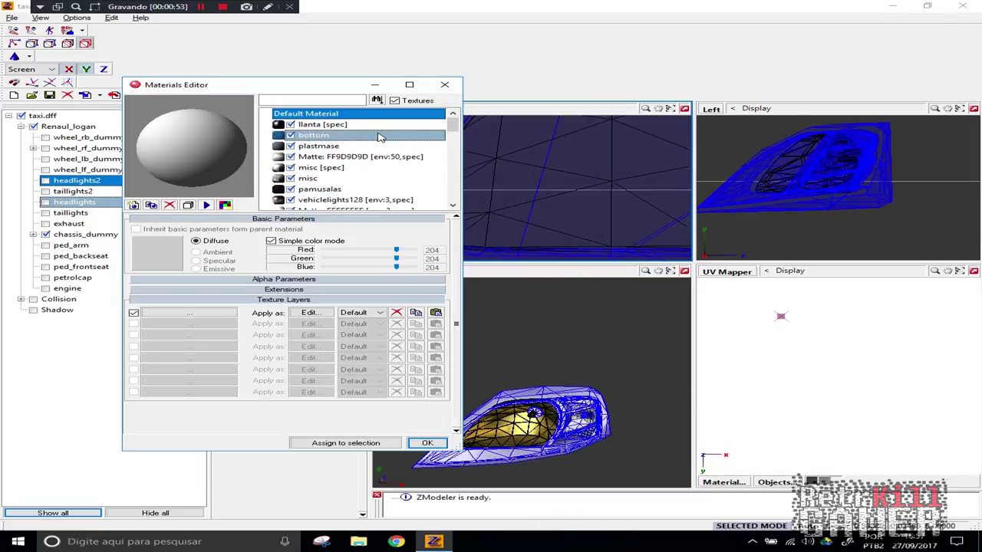
scroll(360, 193, down, 8)
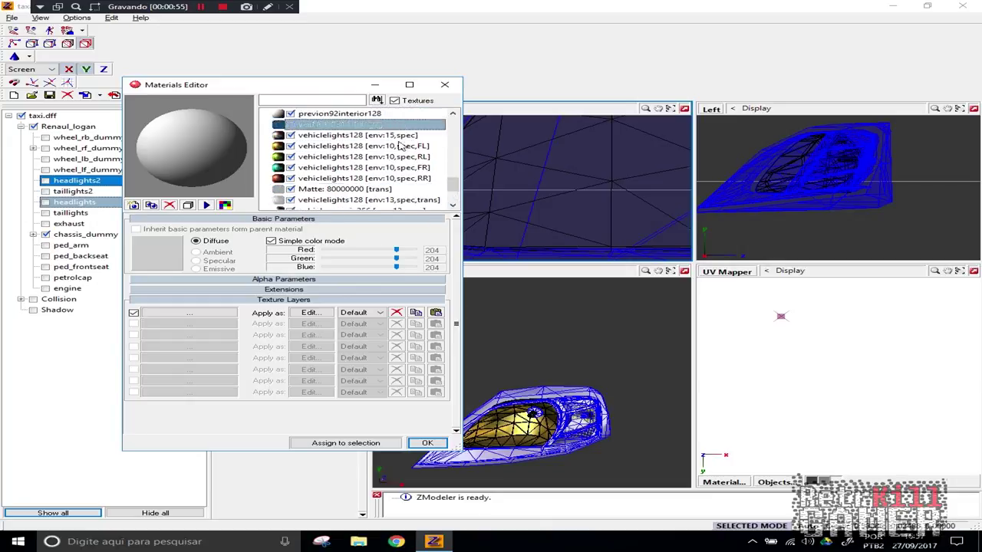
click(445, 84)
click(606, 349)
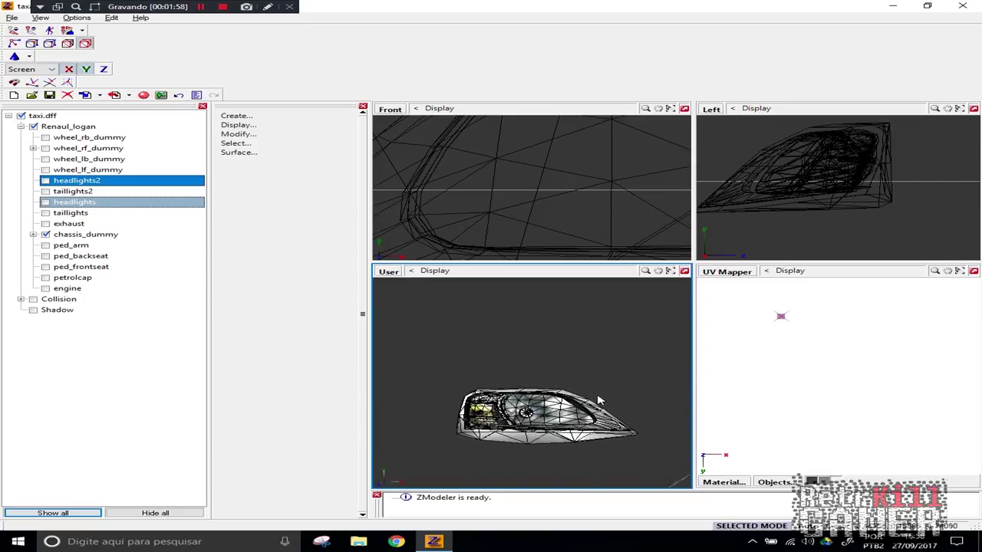
Examine both headlights from several angles, comparing the glass, the inner reflector and the surrounding housing
middle_drag(588, 412, 510, 424)
scroll(591, 438, down, 4)
click(483, 419)
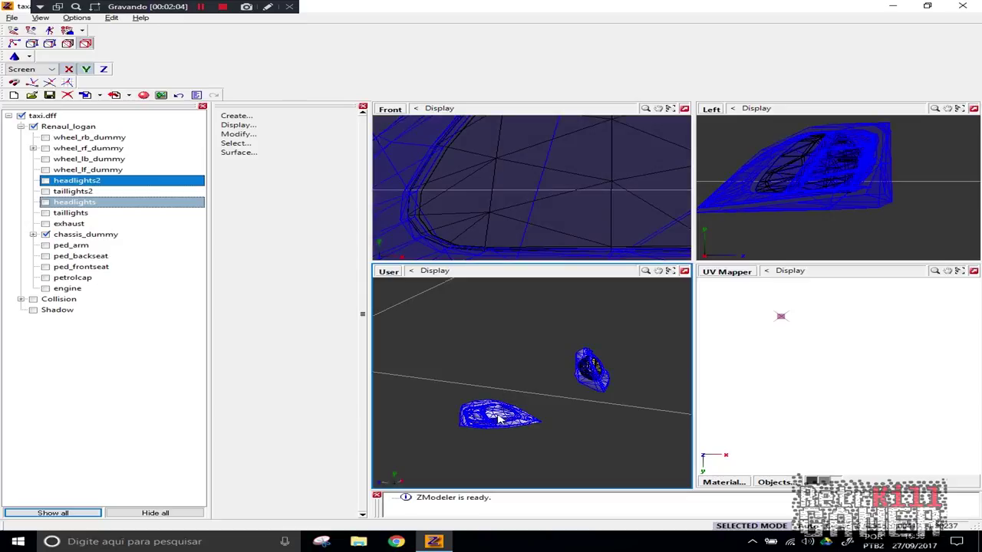
middle_drag(507, 417, 454, 417)
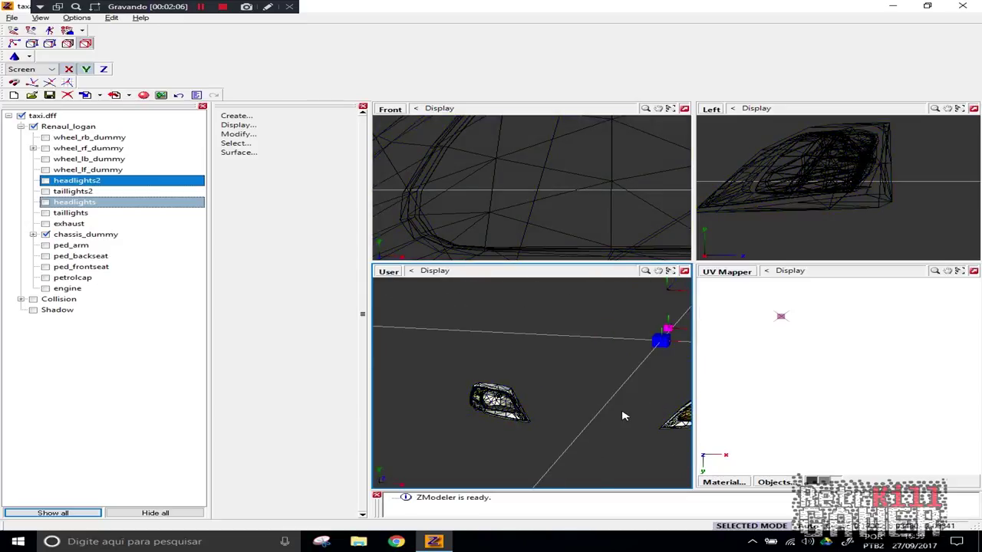
middle_drag(650, 415, 612, 410)
click(584, 408)
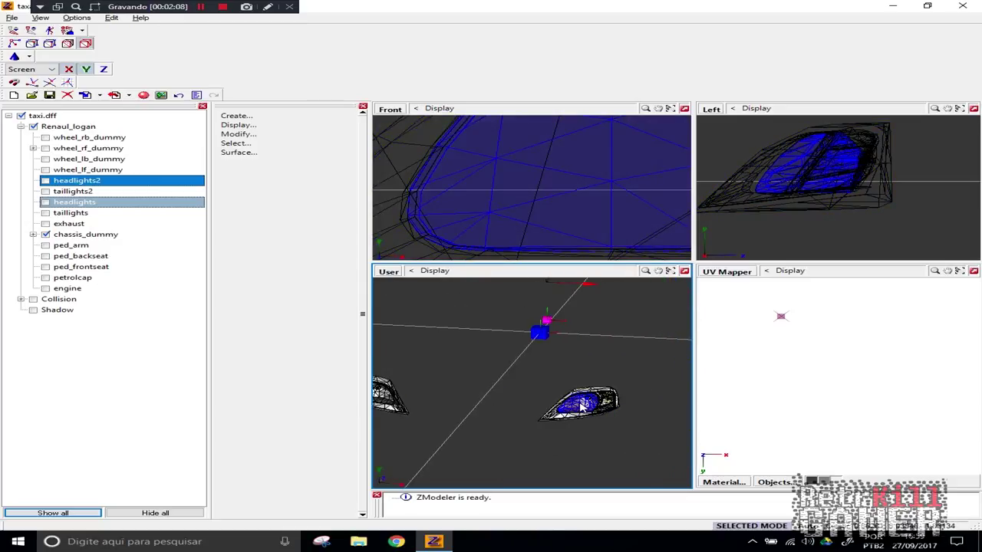
middle_drag(580, 407, 707, 409)
middle_drag(540, 412, 583, 409)
middle_drag(482, 410, 502, 406)
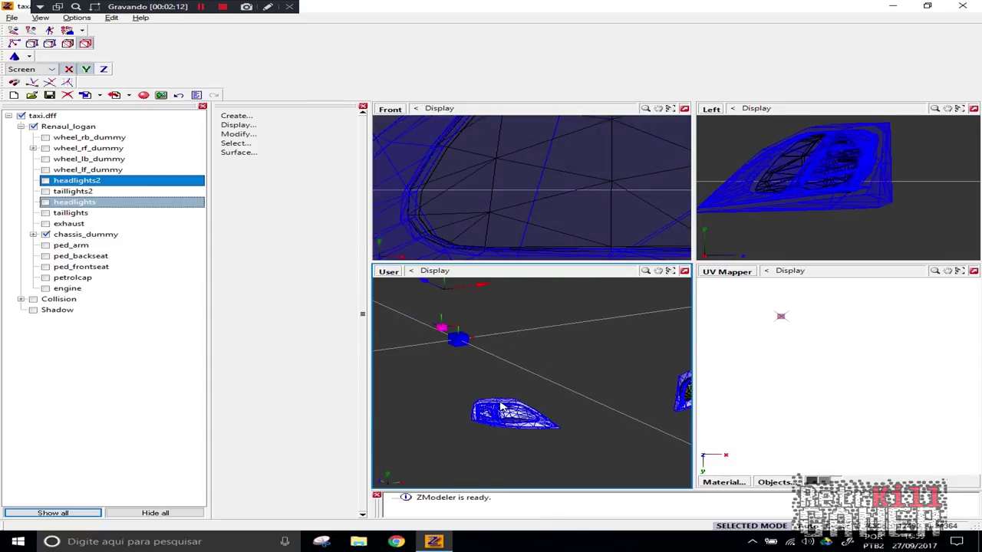
scroll(549, 426, up, 5)
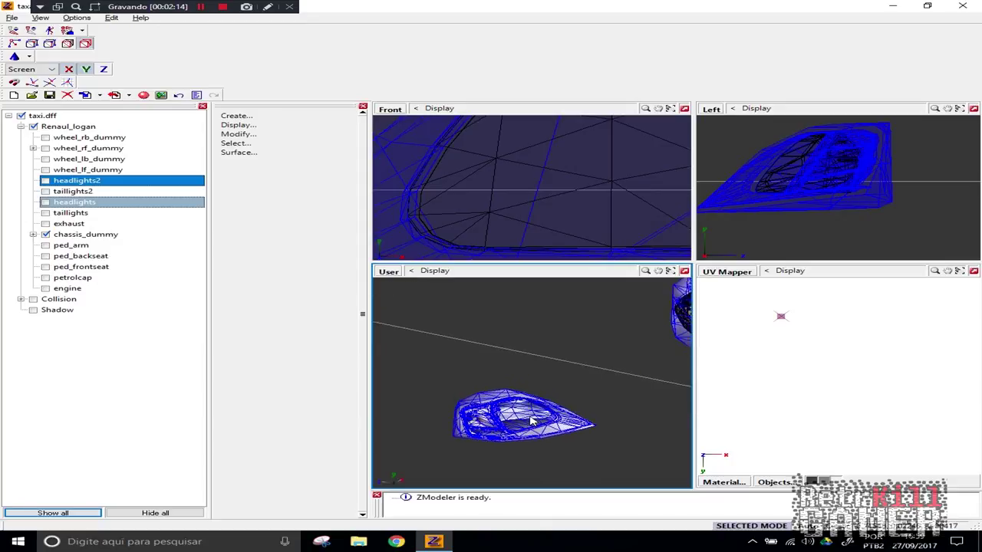
scroll(541, 418, up, 5)
middle_drag(527, 400, 499, 377)
alt+middle_drag(439, 385, 600, 402)
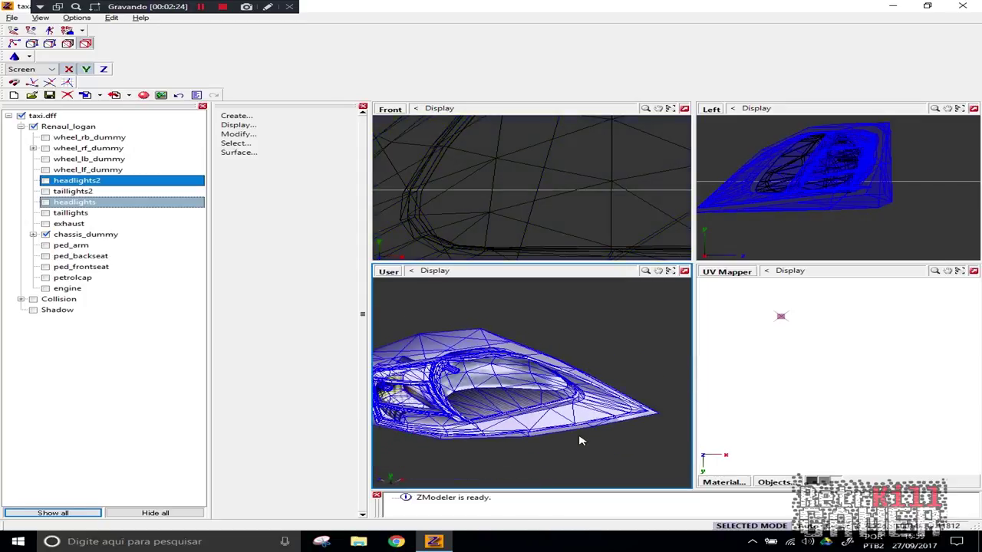
scroll(620, 378, down, 3)
alt+middle_drag(621, 379, 585, 365)
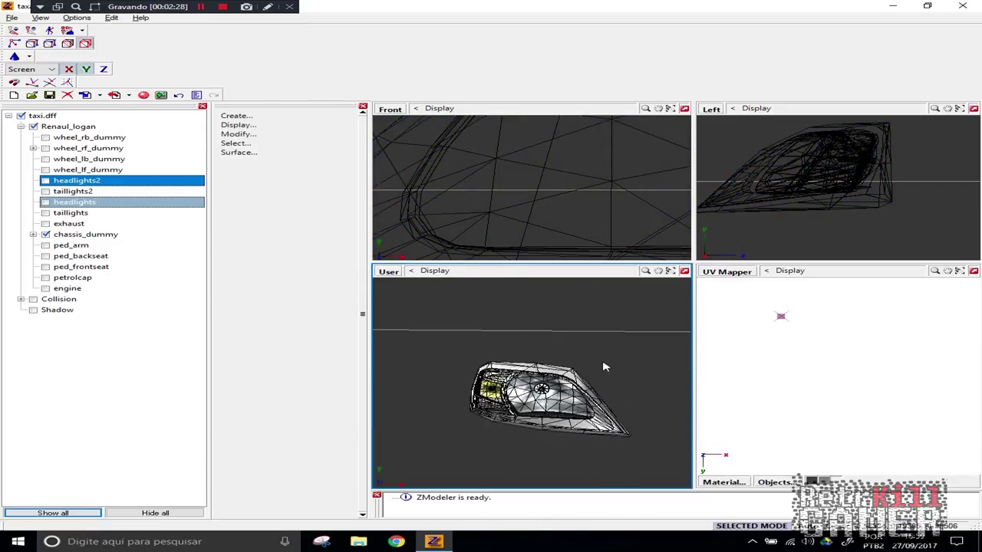
scroll(594, 418, down, 3)
alt+middle_drag(589, 447, 600, 451)
scroll(600, 451, up, 8)
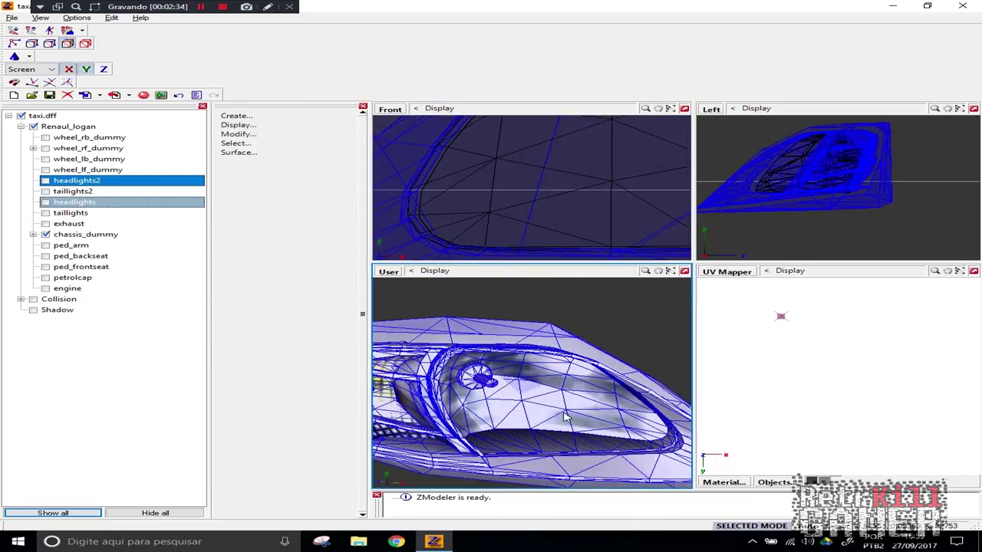
click(589, 414)
scroll(563, 415, down, 3)
alt+middle_drag(555, 411, 574, 402)
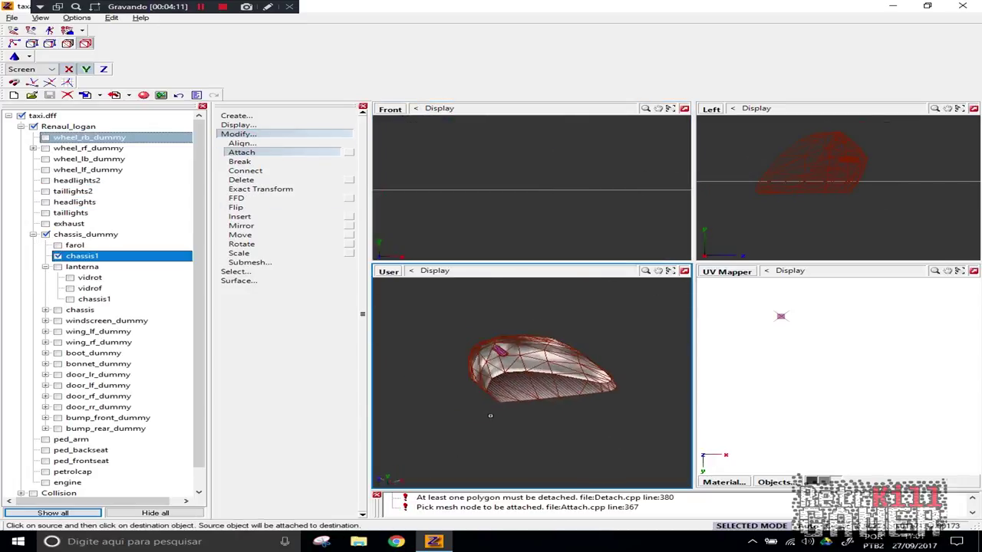
Leave the Attach command and open the properties of the reflector mesh chassis1, expanding its polygon materials
alt+middle_drag(490, 415, 439, 343)
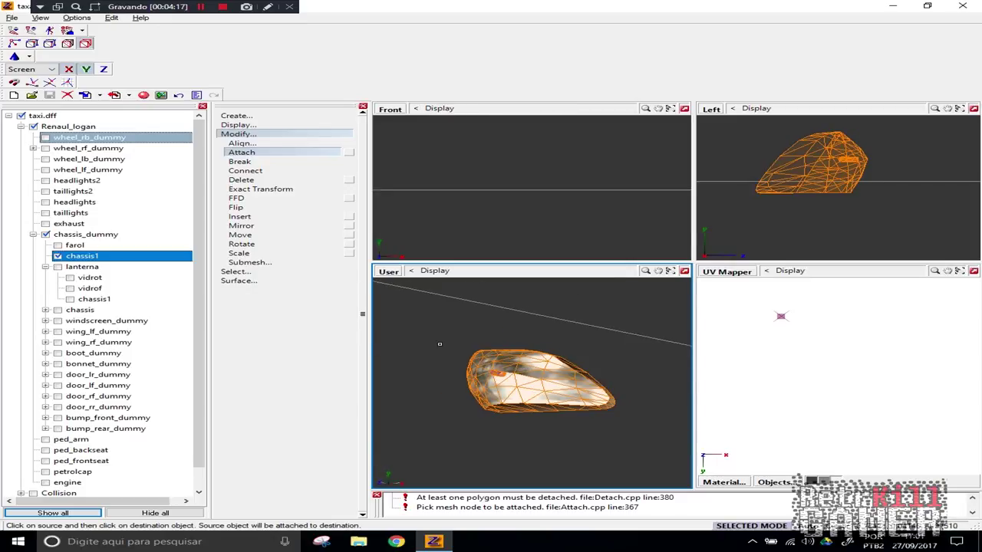
click(237, 133)
click(375, 190)
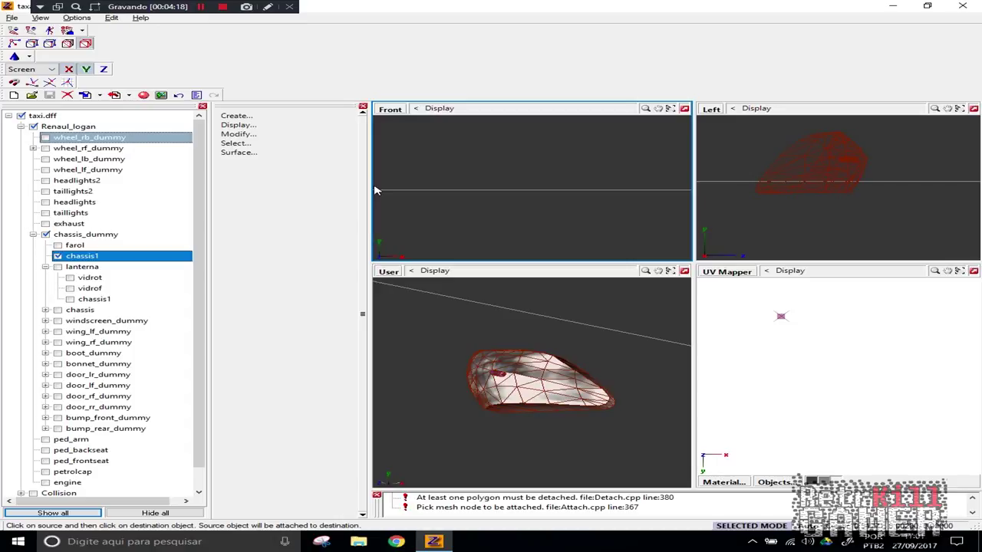
click(520, 293)
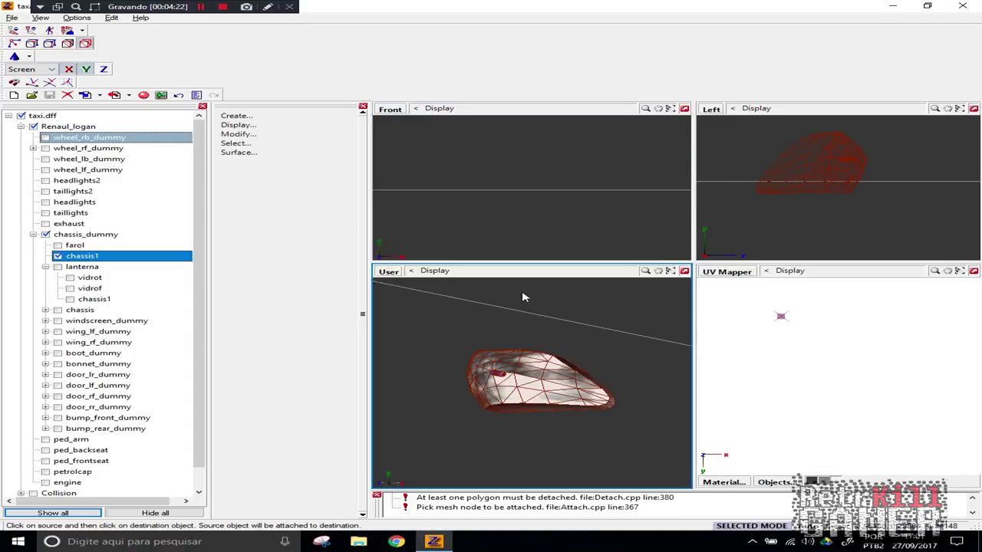
right_click(566, 395)
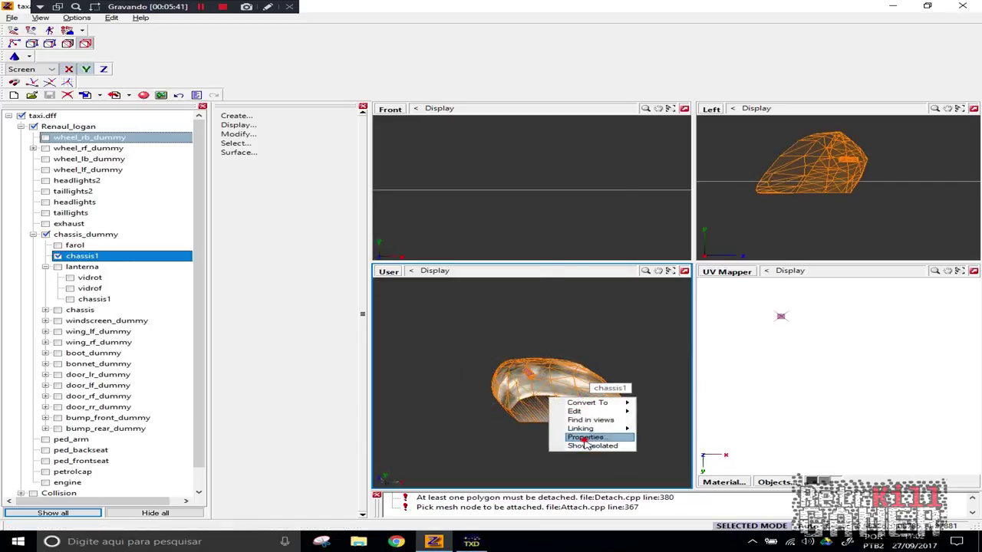
click(591, 435)
click(344, 232)
click(334, 219)
click(499, 252)
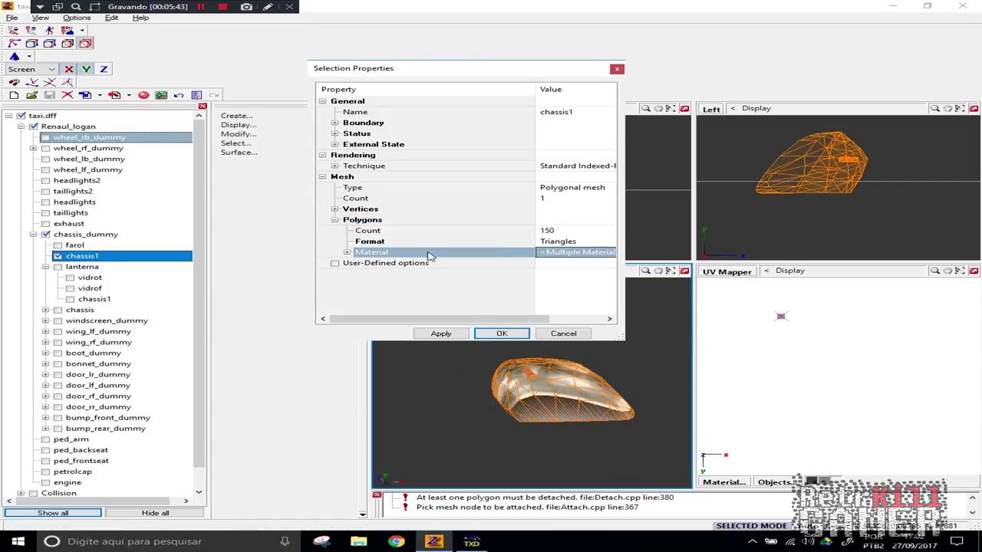
click(347, 252)
click(410, 274)
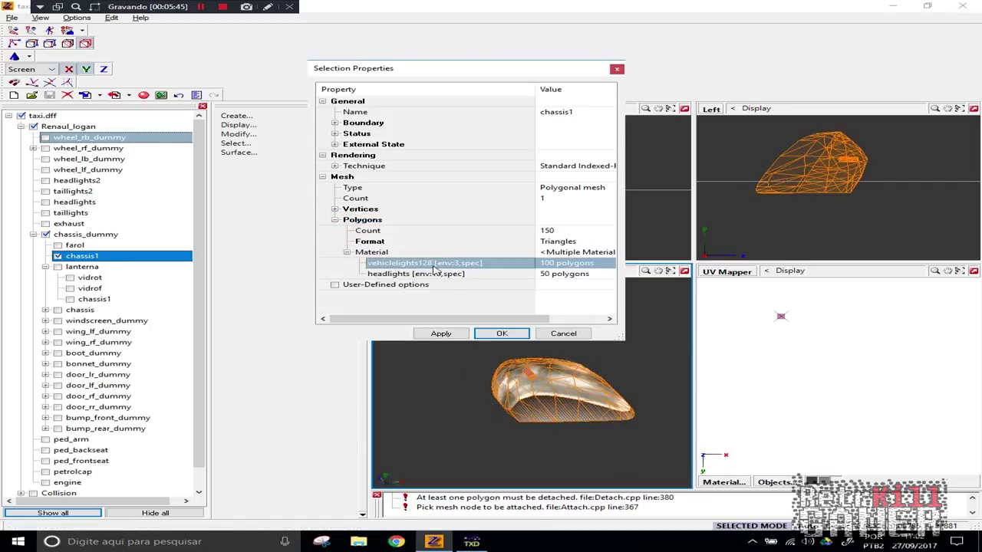
click(429, 264)
click(402, 274)
Assign the material vehiclelights128 [env:15,spec] to all polygons of the reflector mesh chassis1
click(588, 252)
click(587, 253)
scroll(574, 414, down, 5)
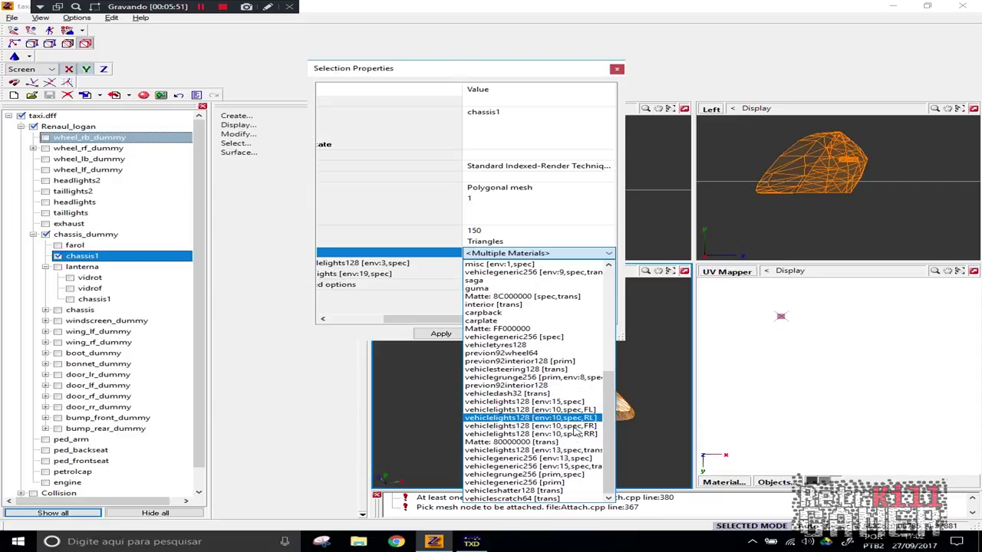
scroll(571, 427, up, 2)
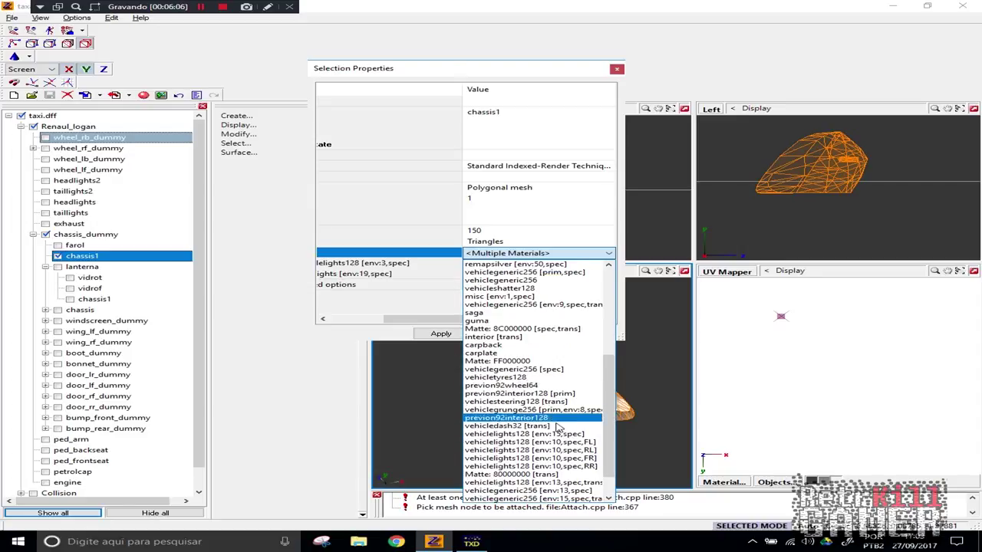
click(535, 435)
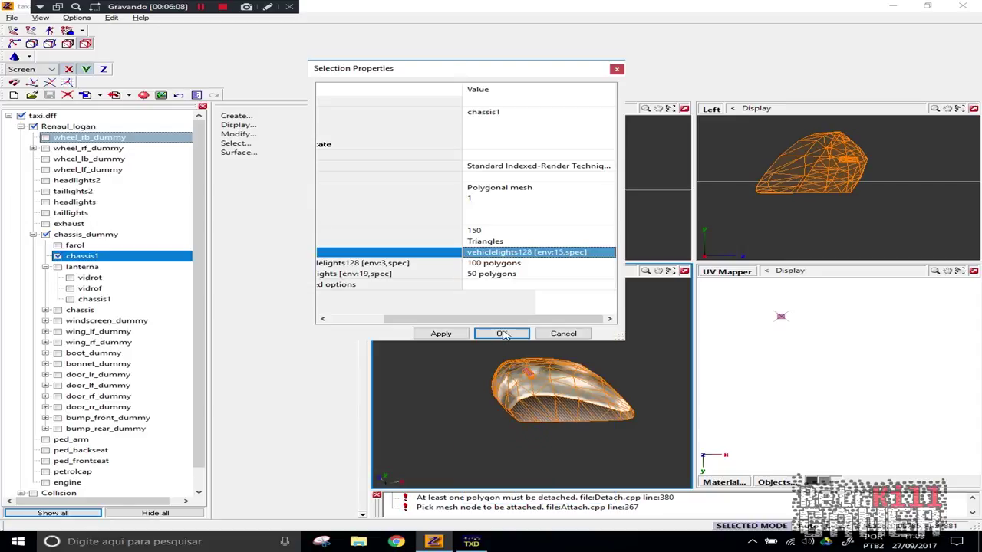
click(500, 333)
Check the new material on the reflector and switch to polygon-level editing
mouse_move(597, 457)
middle_down()
mouse_move(563, 442)
mouse_move(607, 425)
mouse_move(615, 446)
mouse_move(594, 460)
middle_up()
middle_drag(556, 426, 580, 430)
click(567, 446)
scroll(580, 418, up, 2)
click(235, 143)
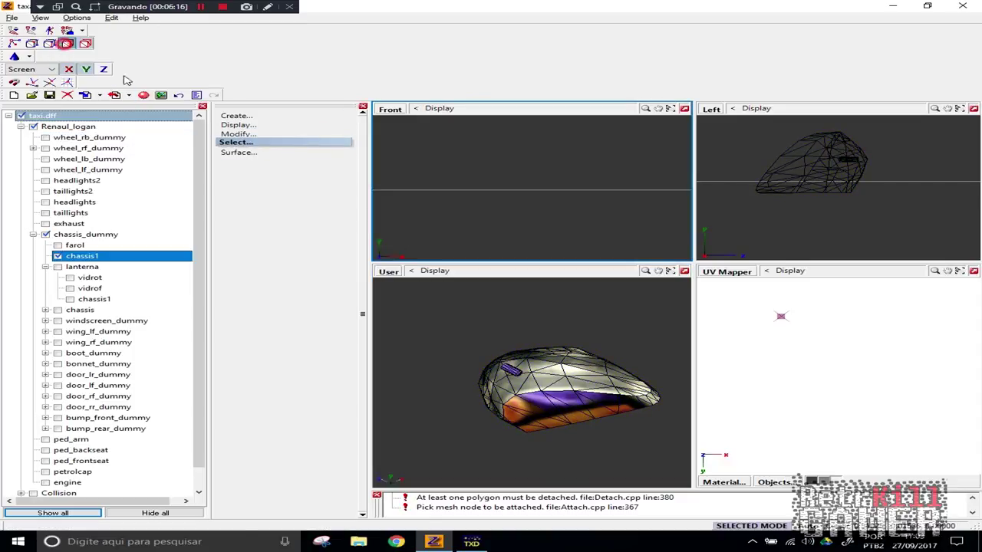
click(577, 406)
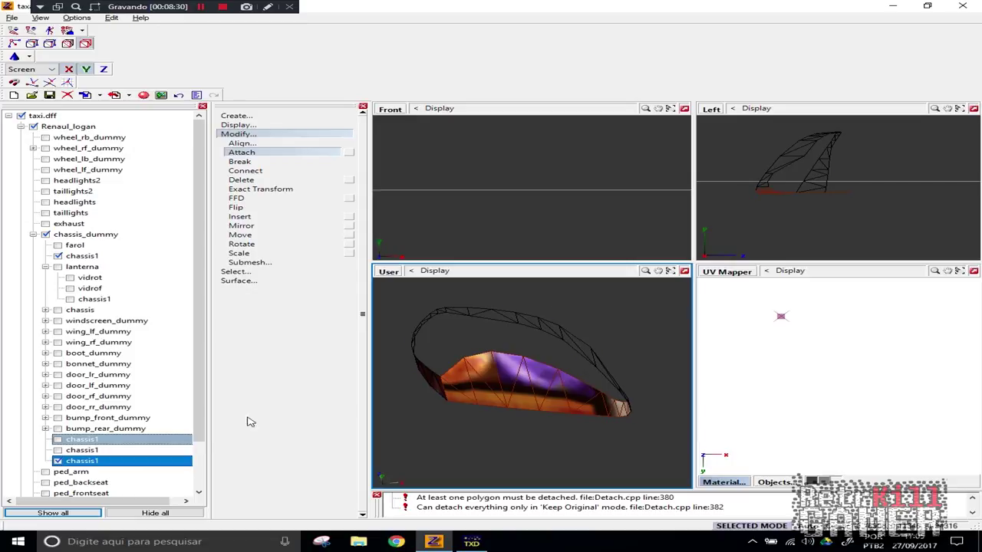
Show the two hidden chassis1 pieces detached from the reflector beneath the rear bumper dummy
click(58, 440)
click(59, 451)
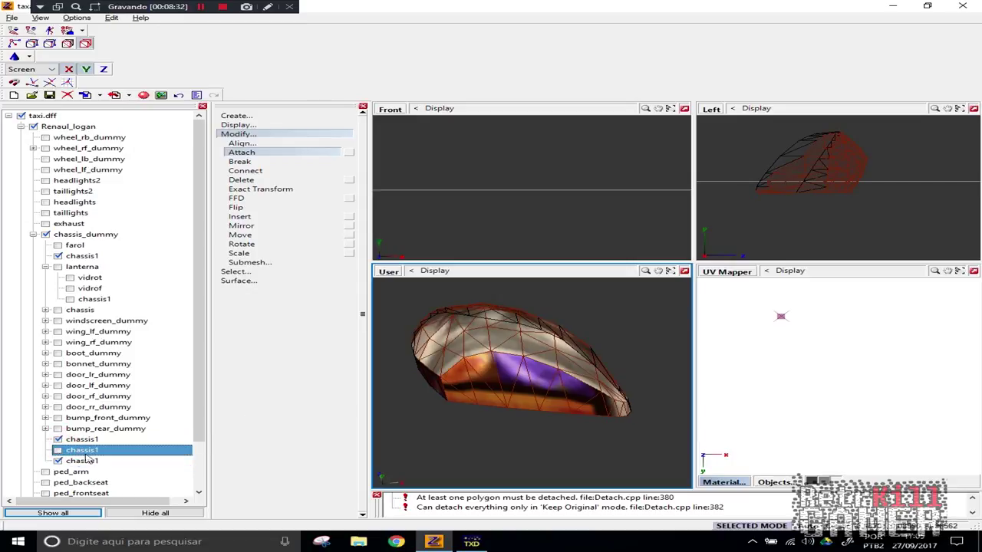
click(56, 451)
scroll(627, 350, down, 2)
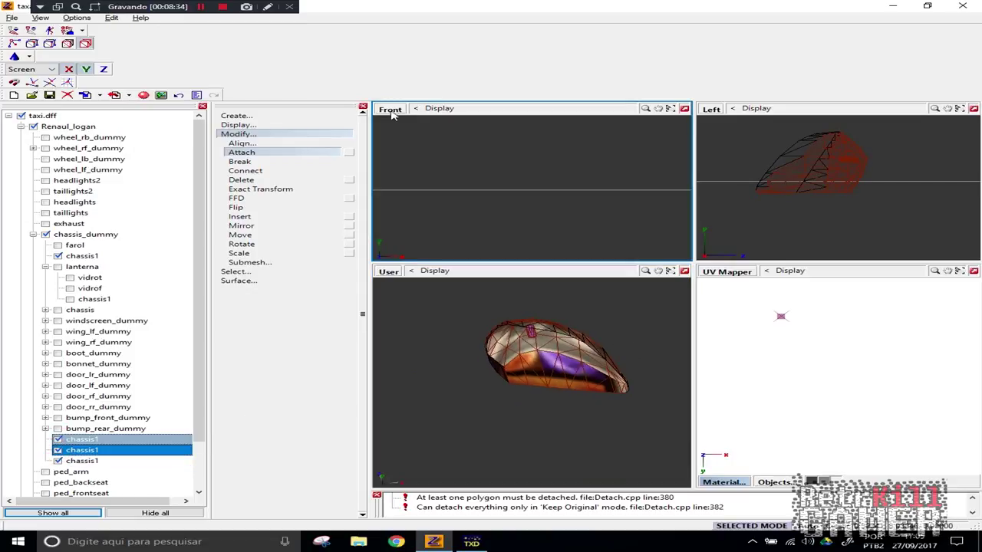
Frame the reflector in the Front view and select all of its visible pieces
click(392, 109)
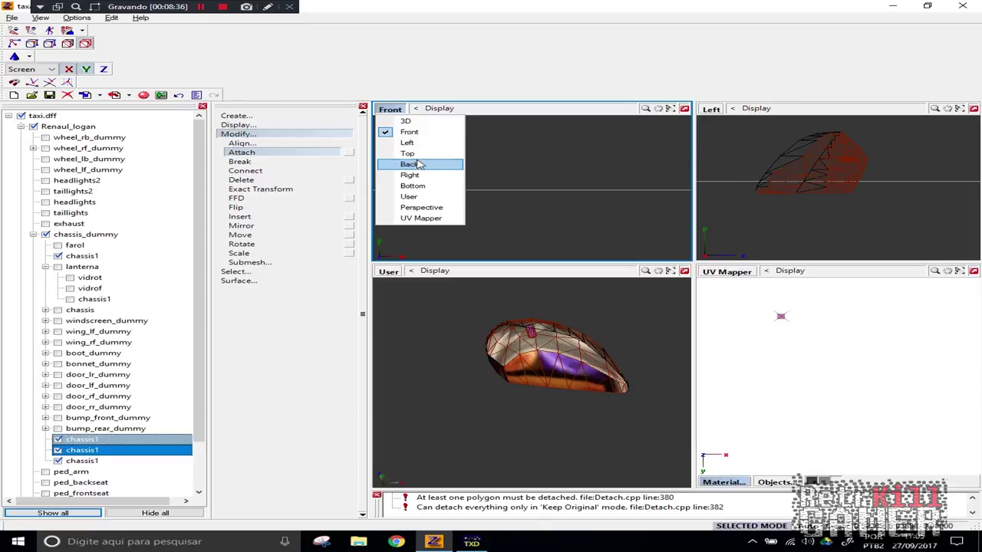
click(426, 132)
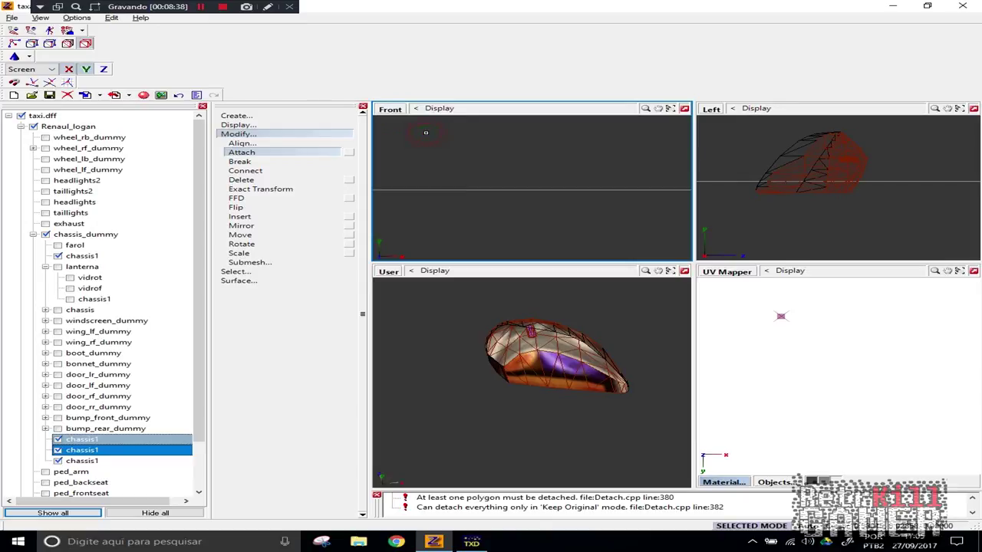
scroll(491, 212, down, 4)
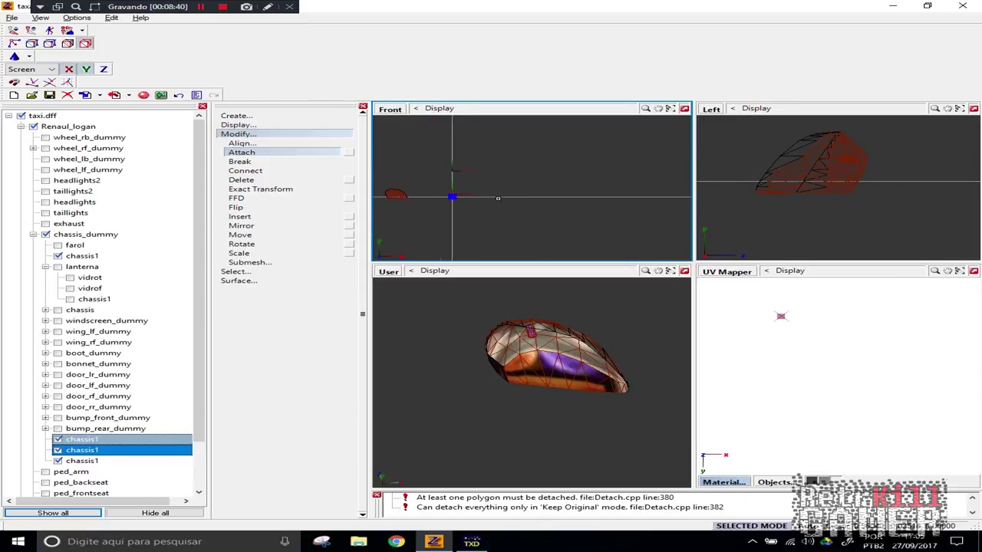
scroll(527, 229, up, 5)
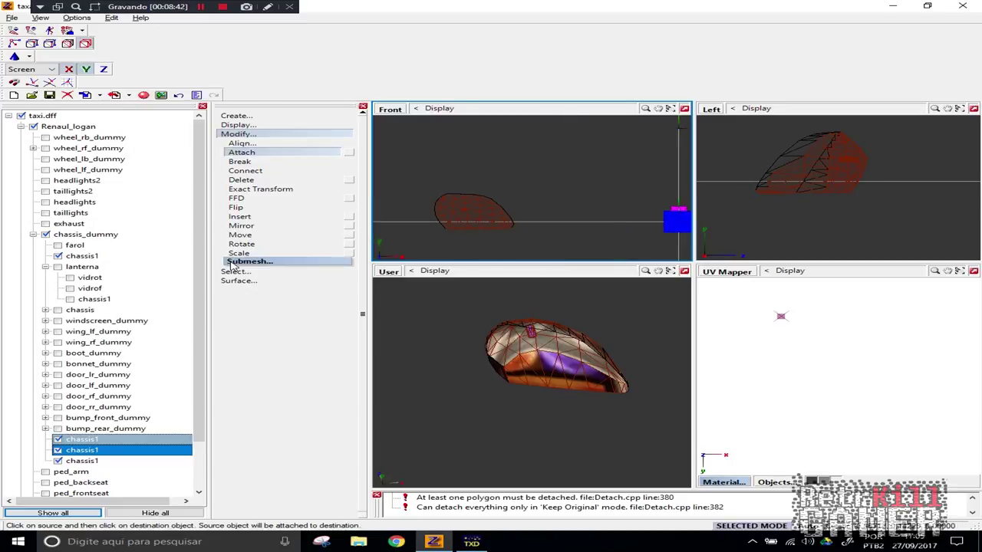
click(237, 271)
click(256, 337)
right_drag(405, 258, 404, 259)
Generate new UV mapping for the selected reflector pieces on channel 1 with Edit UV, using From viewport XY and Generate New
click(250, 145)
click(233, 155)
click(250, 161)
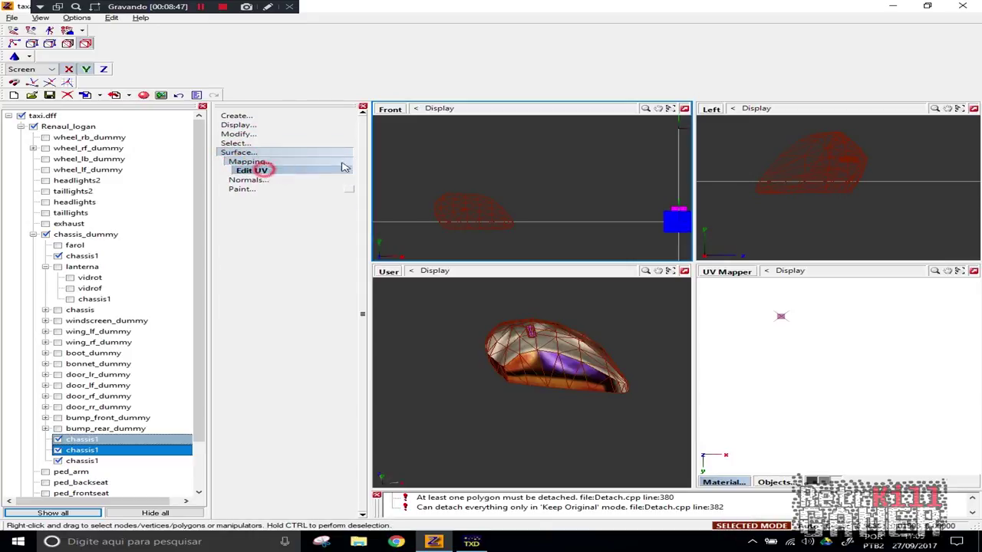
click(251, 171)
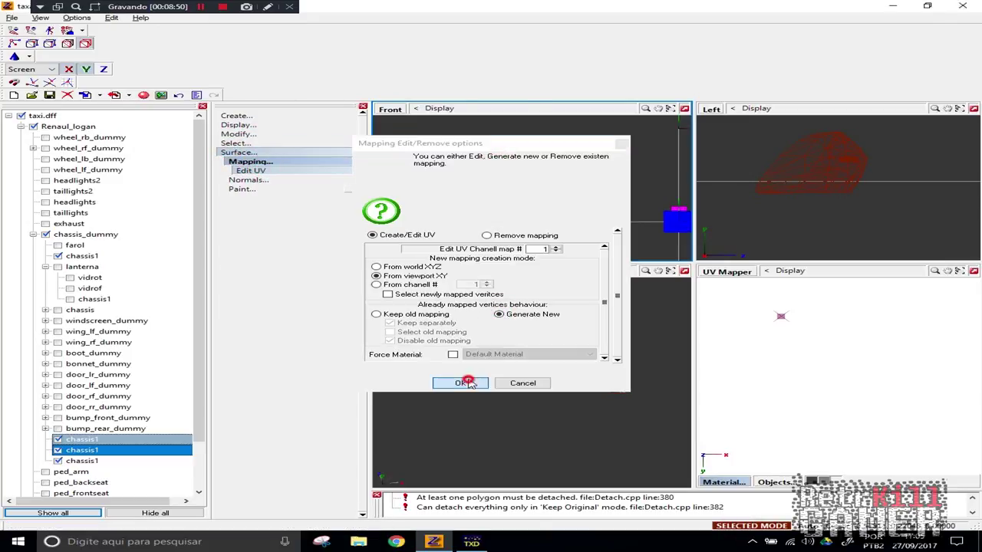
click(466, 383)
click(755, 377)
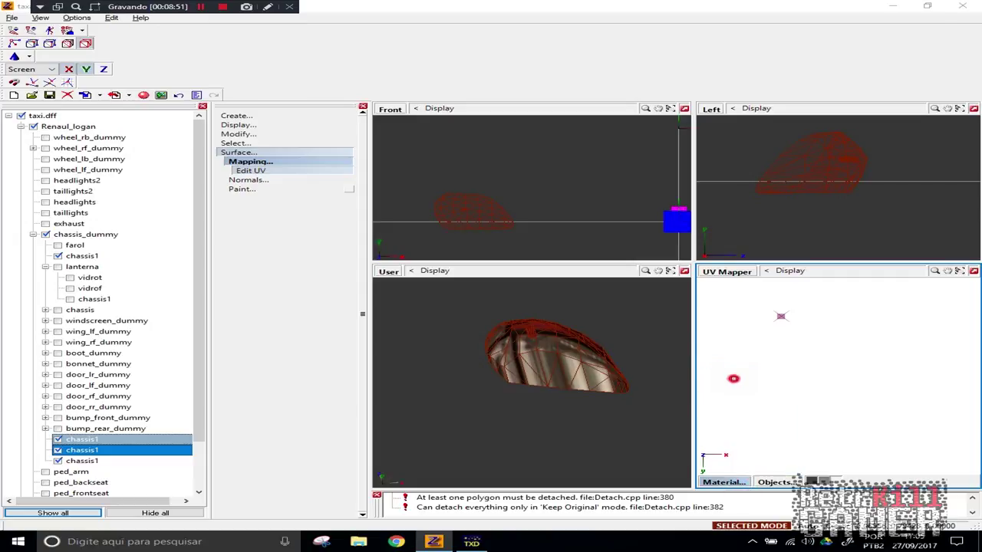
Scale and move the reflector's UV mapping to fit within the lower headlight picture of the lights texture
click(244, 151)
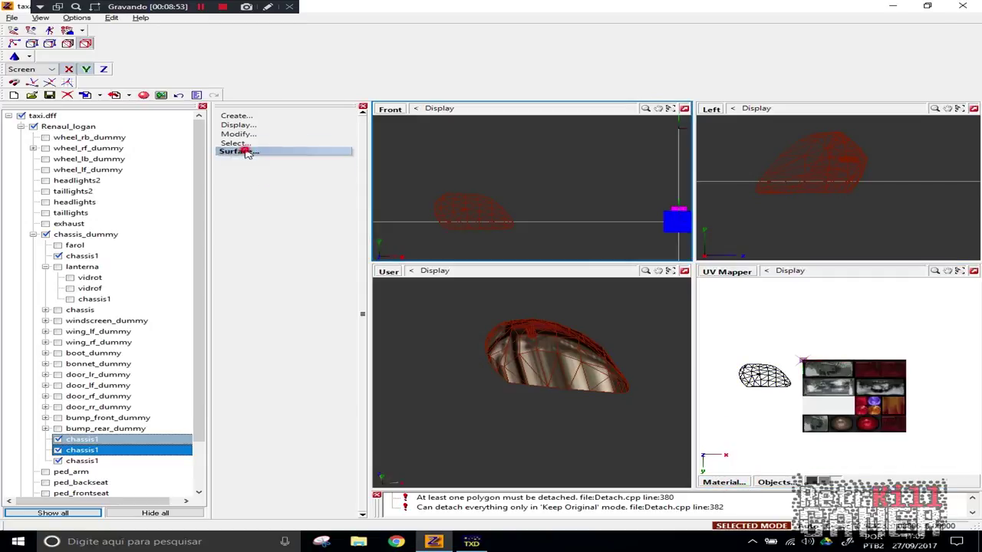
click(244, 134)
click(239, 251)
scroll(797, 384, up, 2)
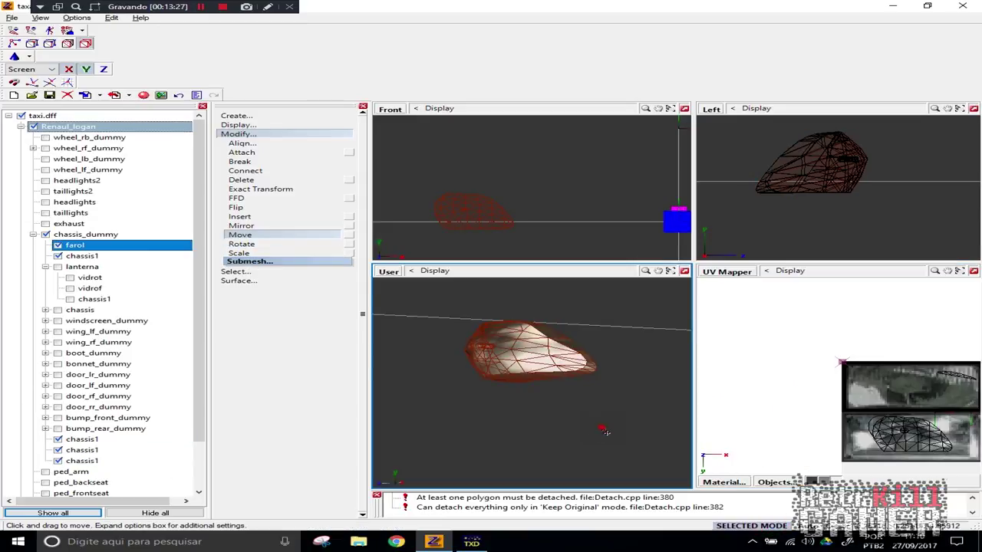
Duplicate the mapped headlight reflector with the Copy tool
middle_drag(536, 368, 605, 427)
scroll(616, 418, down, 3)
scroll(632, 429, down, 1)
scroll(621, 391, down, 2)
middle_drag(572, 360, 639, 355)
middle_drag(662, 394, 593, 388)
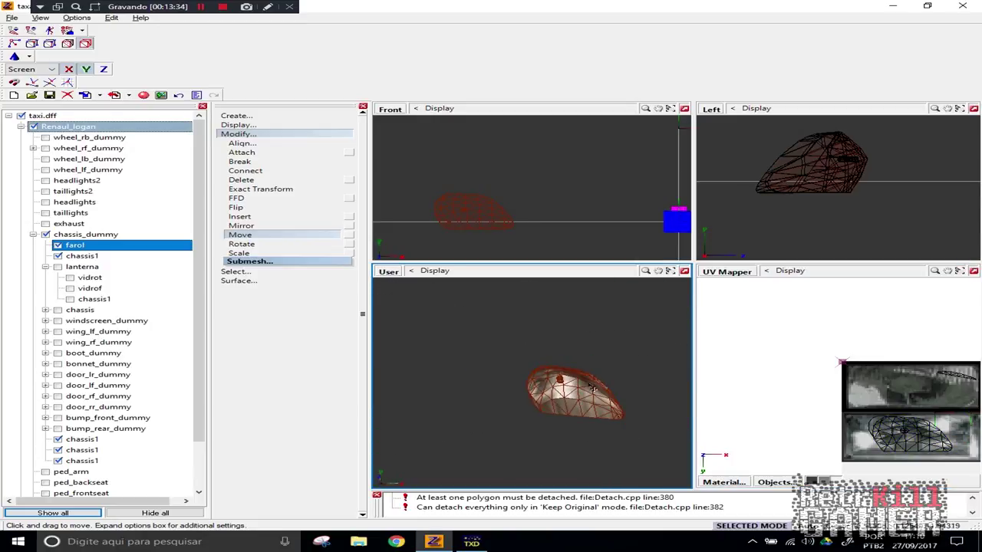
click(236, 116)
click(240, 125)
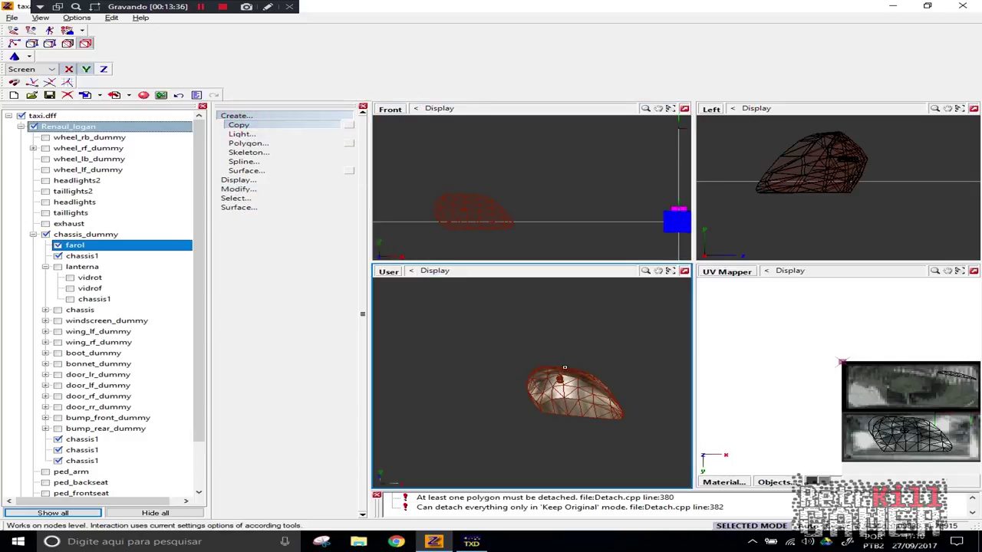
click(573, 413)
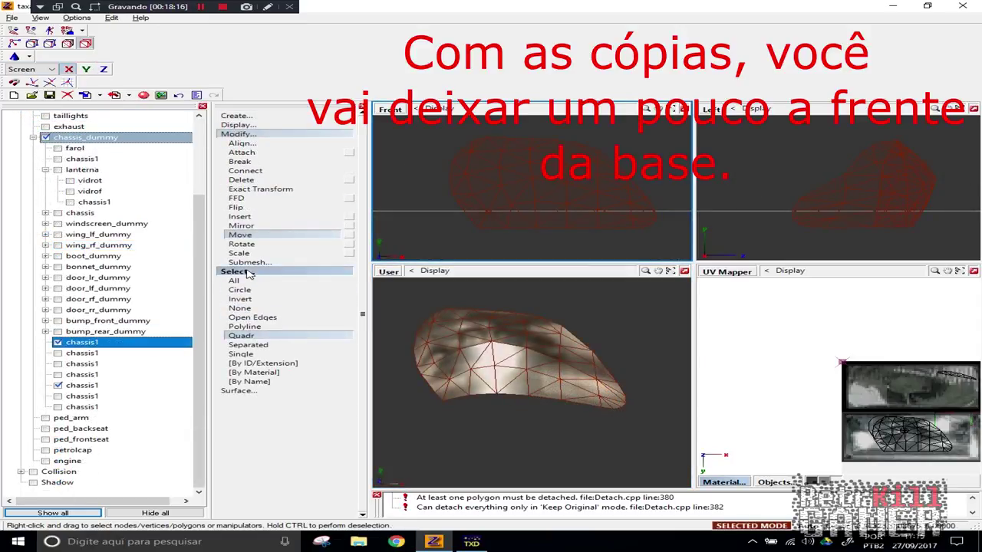
Move the reflector copy slightly in front of its base in the Left view, restricted to the X axis
click(913, 215)
click(910, 215)
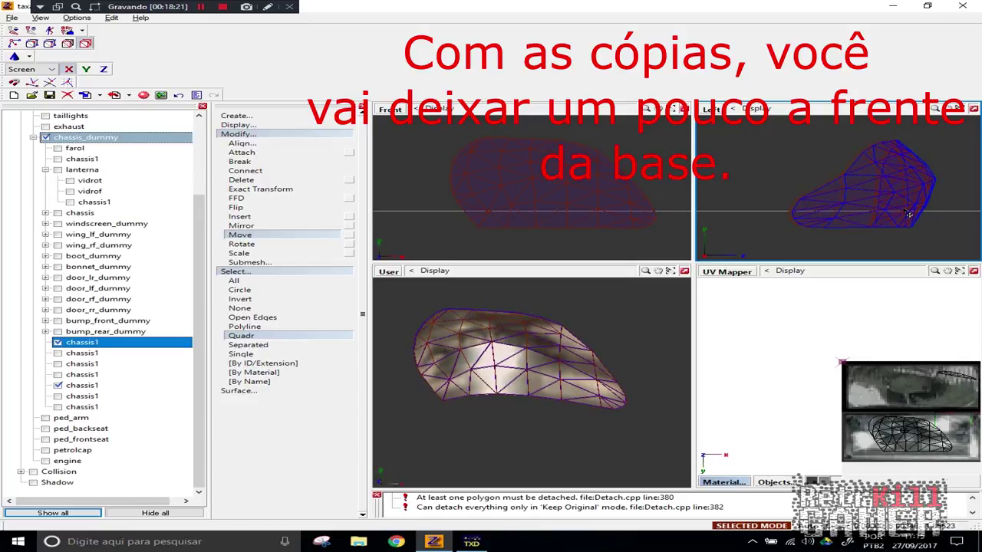
scroll(909, 215, up, 5)
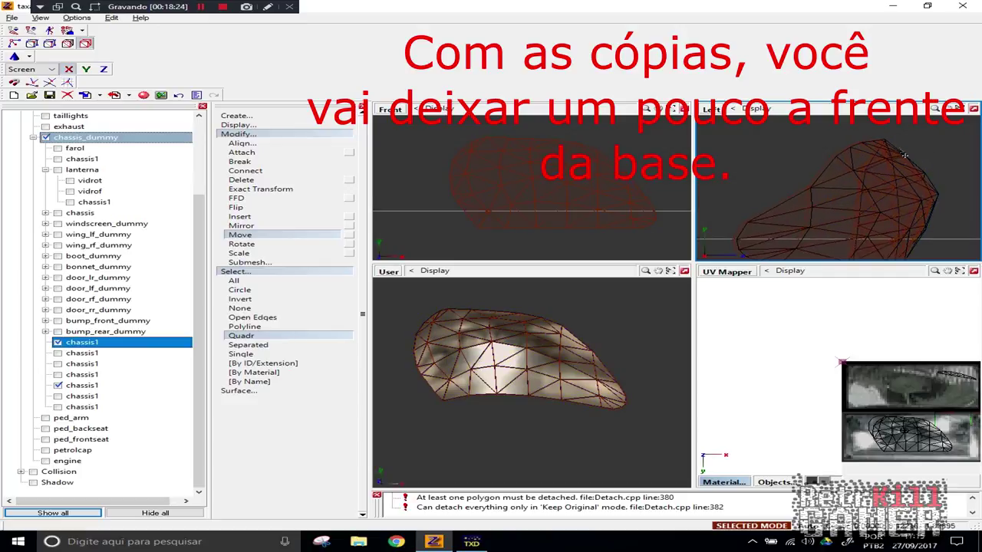
middle_drag(903, 204, 876, 197)
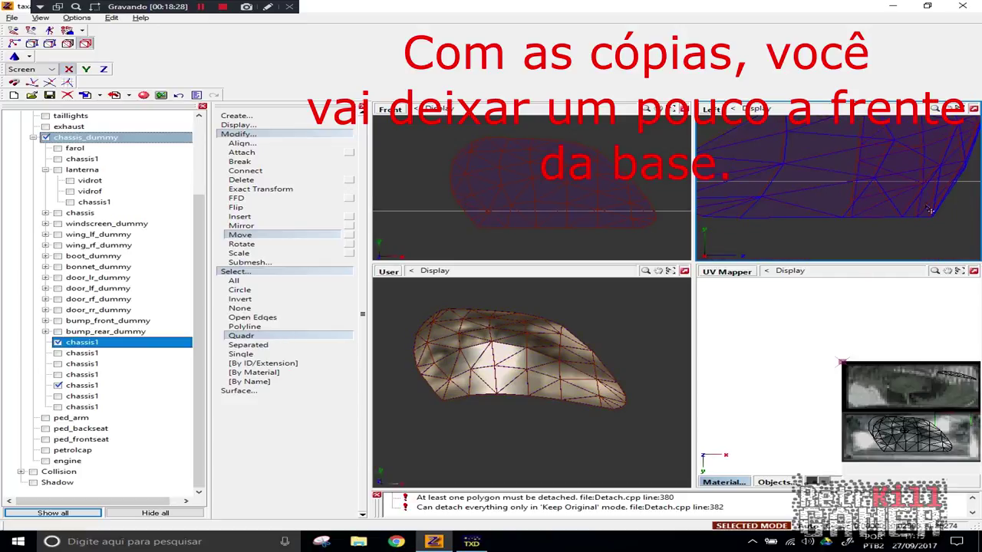
alt+middle_drag(572, 367, 657, 379)
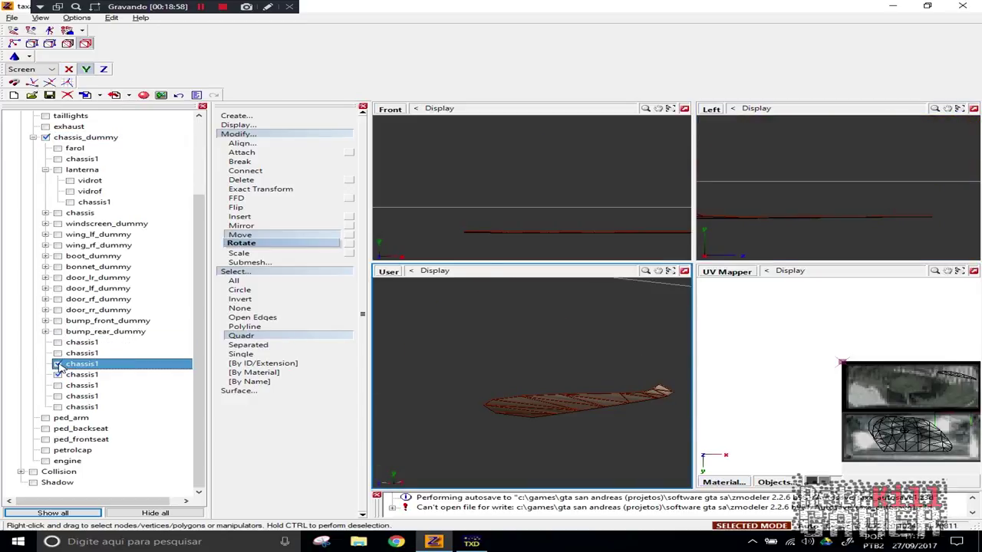
Show only the last four chassis1 pieces beneath bump_rear_dummy so that they form one complete reflector
click(58, 374)
click(58, 407)
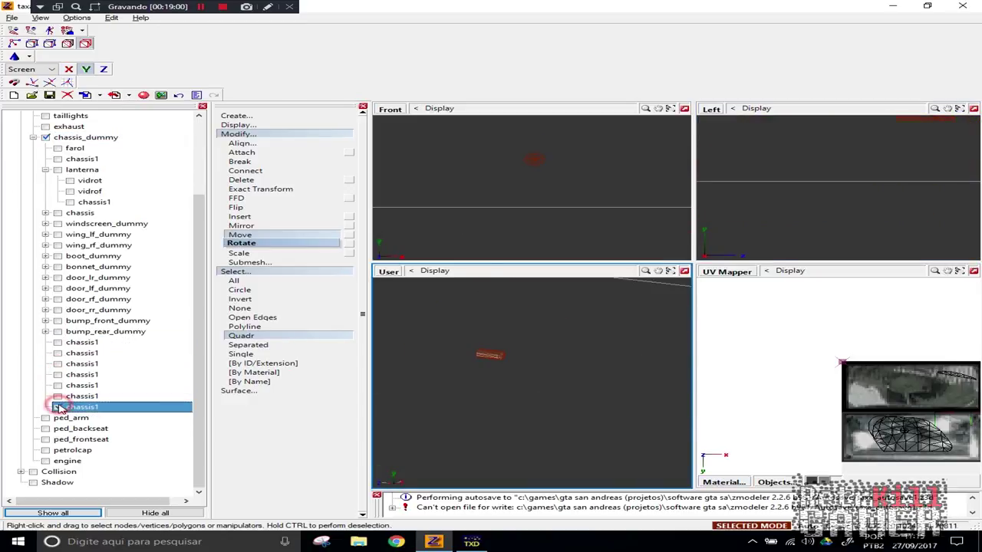
click(57, 396)
click(58, 385)
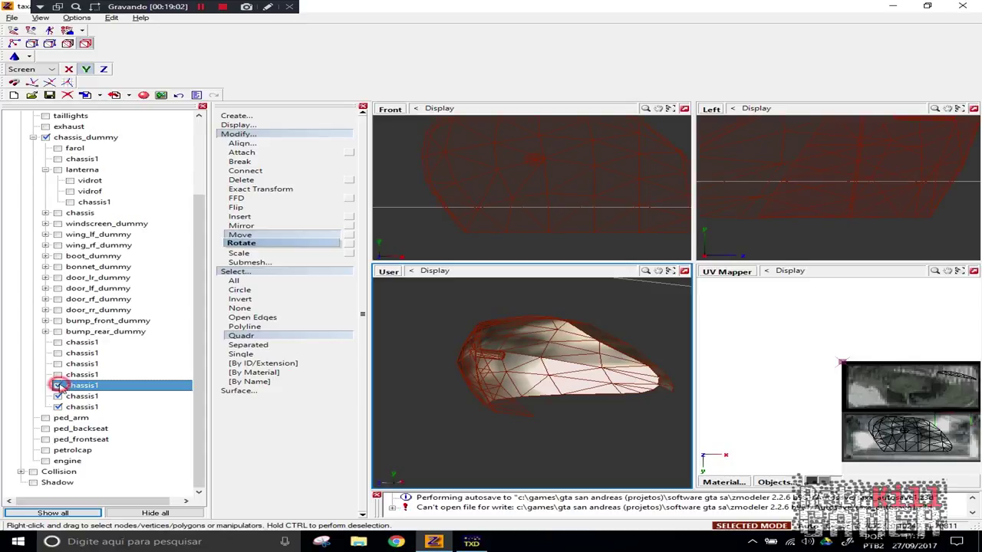
click(58, 374)
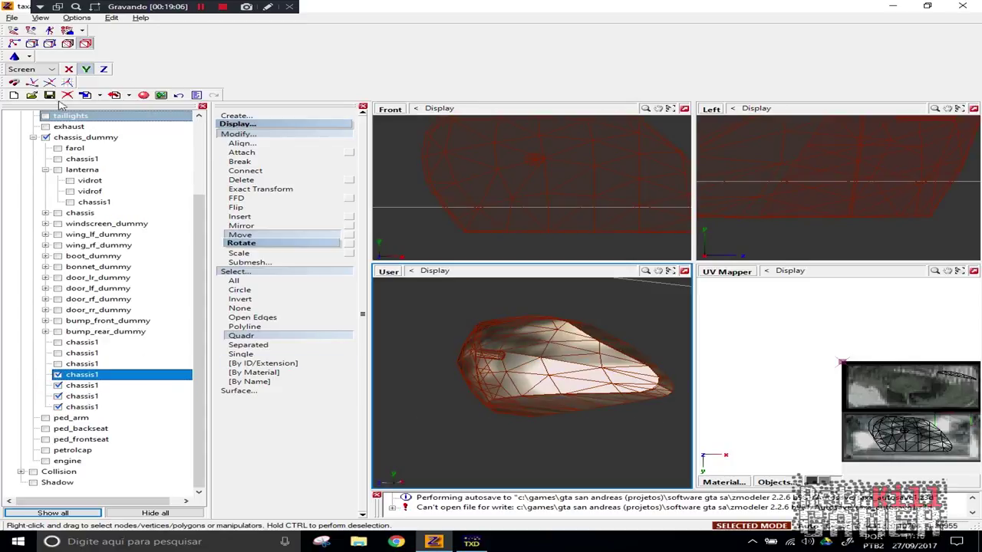
Check the material assigned to the main reflector piece in its selection properties
right_click(561, 351)
click(587, 385)
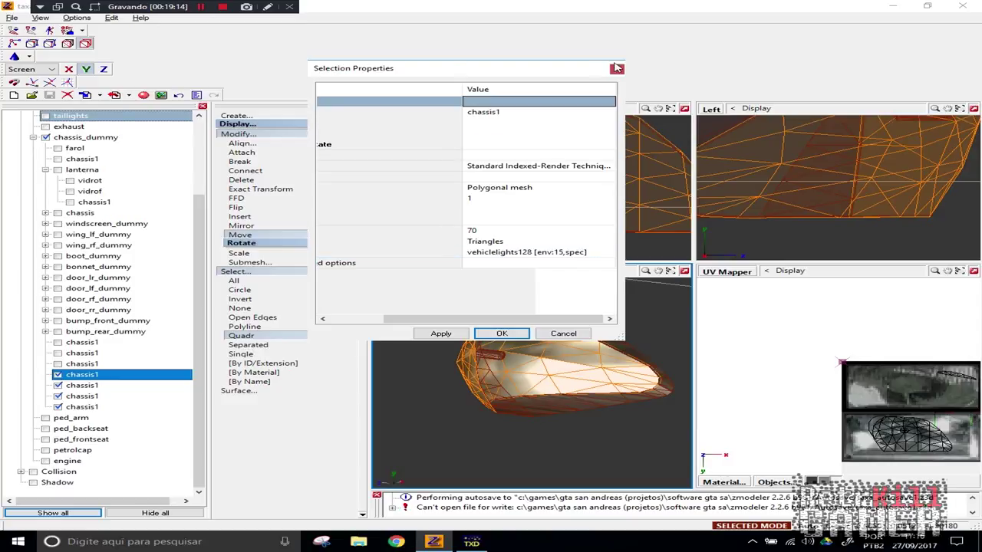
click(502, 335)
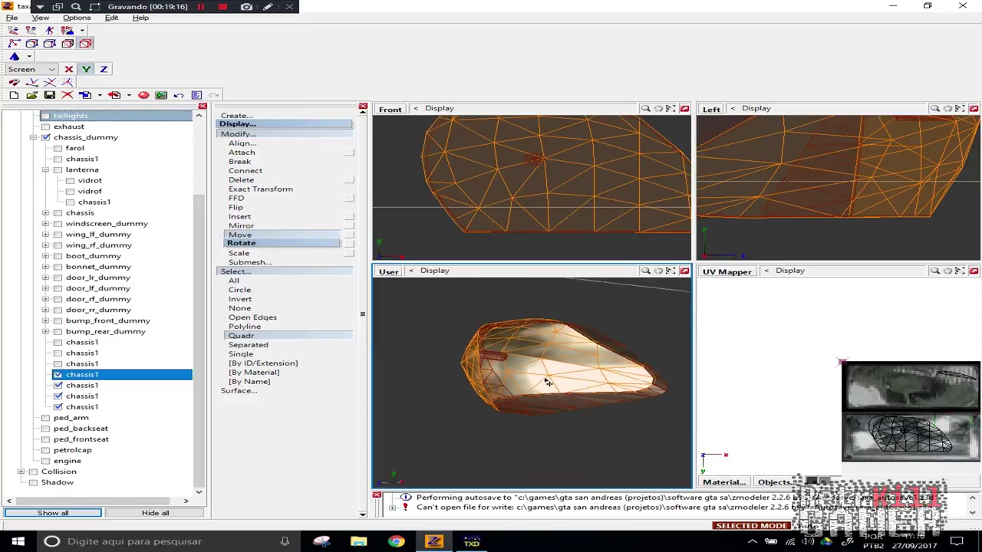
Display the chassis temporarily to examine which corner of the car the headlight reflector occupies
scroll(548, 382, down, 5)
middle_drag(560, 411, 526, 419)
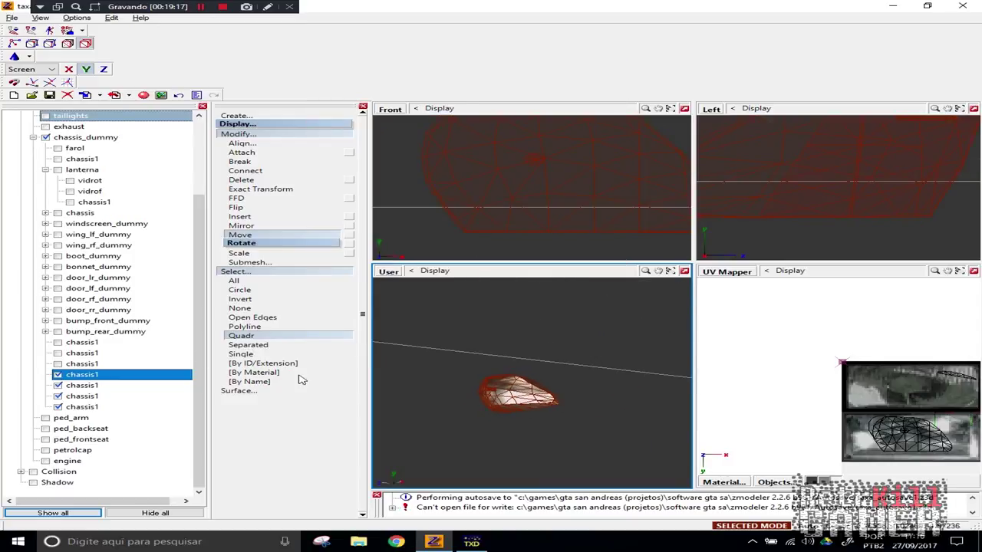
click(58, 214)
scroll(579, 435, down, 5)
click(589, 422)
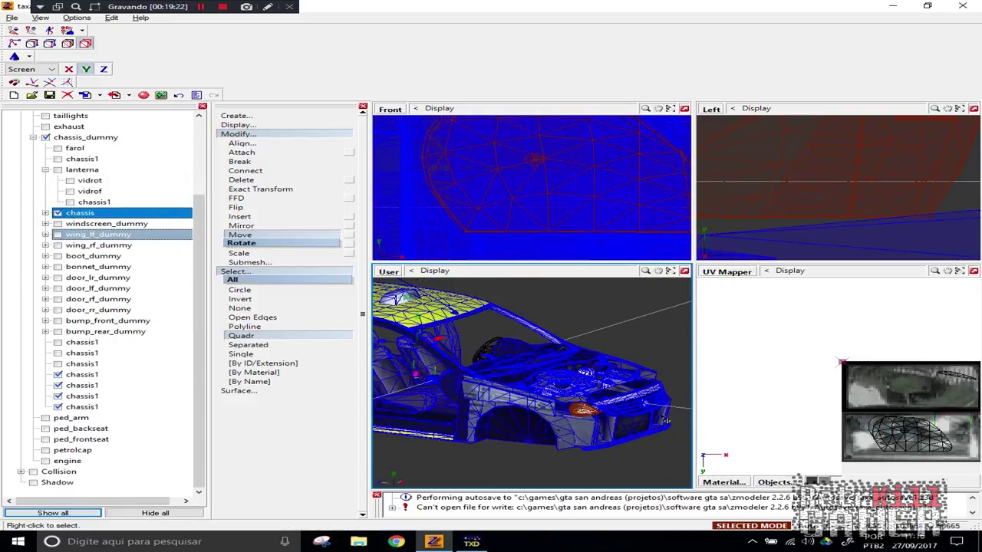
click(512, 453)
click(601, 432)
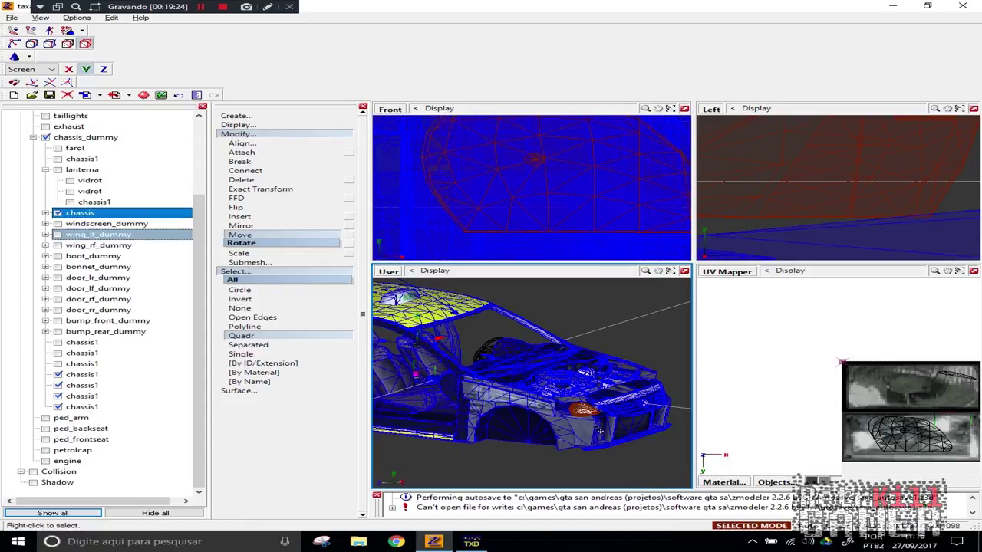
click(567, 400)
click(439, 371)
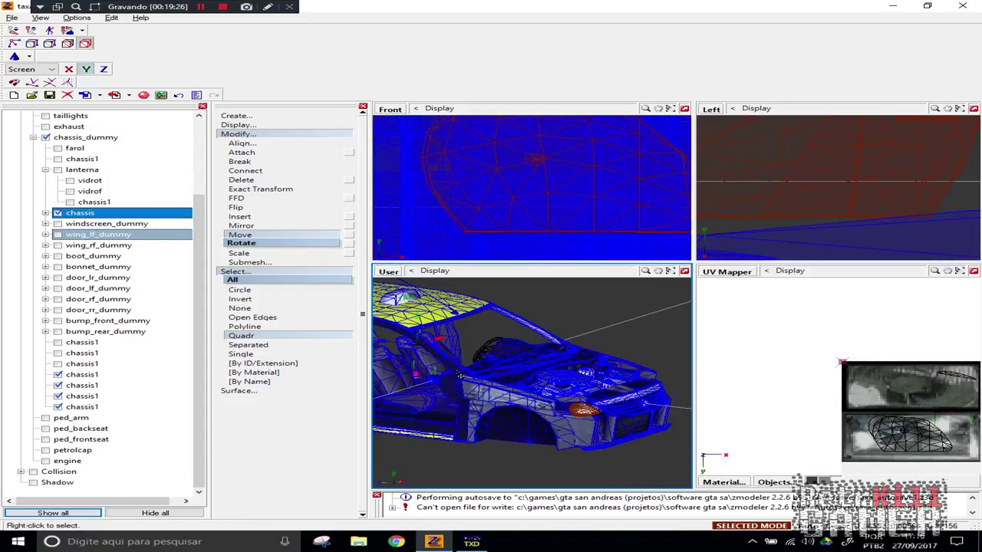
right_click(440, 389)
right_click(397, 390)
click(519, 377)
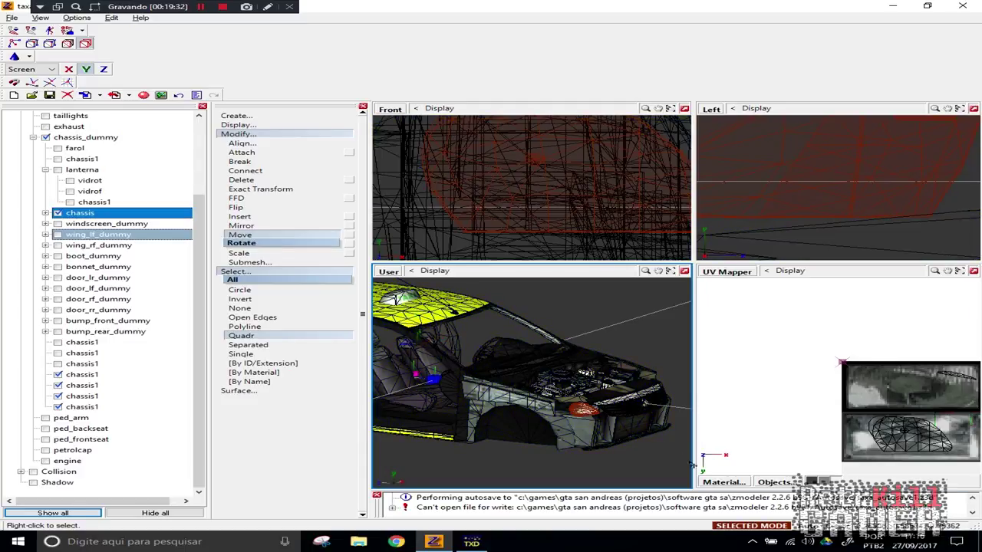
click(634, 435)
scroll(642, 377, up, 5)
click(690, 389)
click(665, 376)
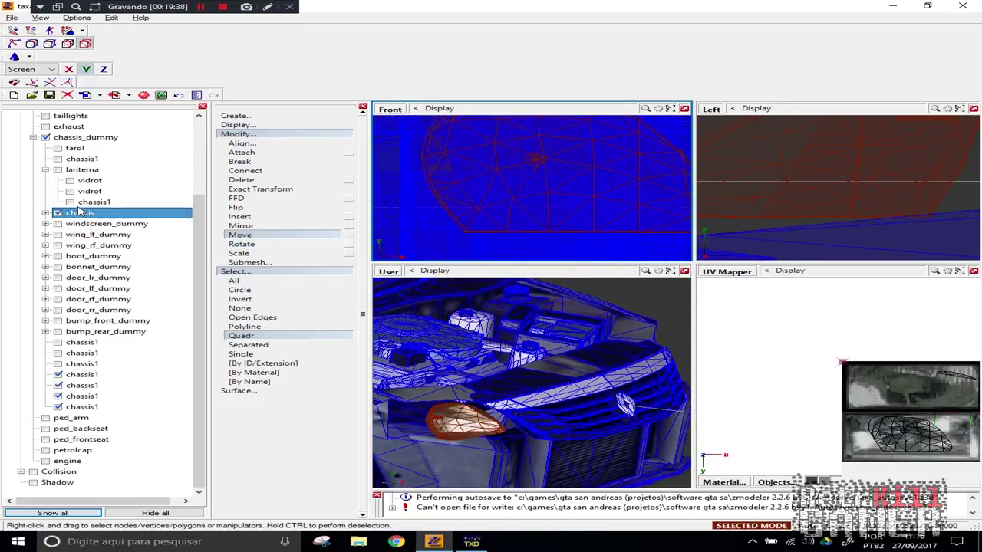
click(59, 214)
click(468, 421)
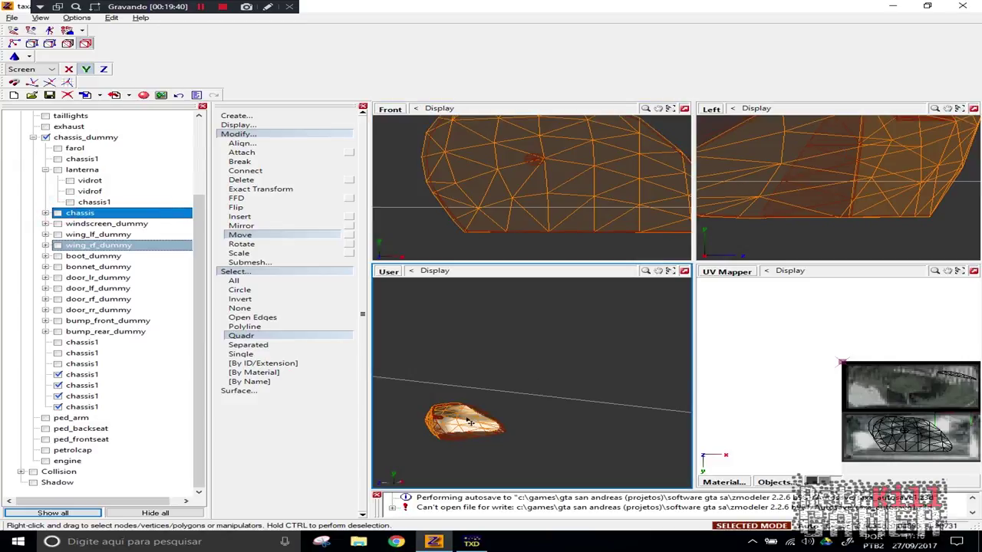
Assign the material vehiclelights128 [env:10,spec,FR] to the last chassis1 piece in the hierarchy
right_click(90, 408)
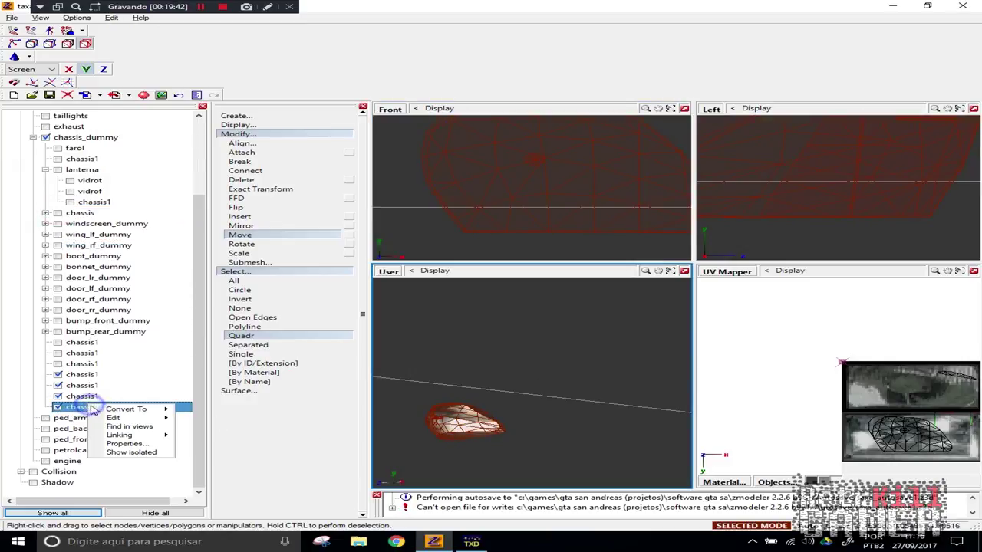
click(137, 449)
click(432, 256)
click(503, 259)
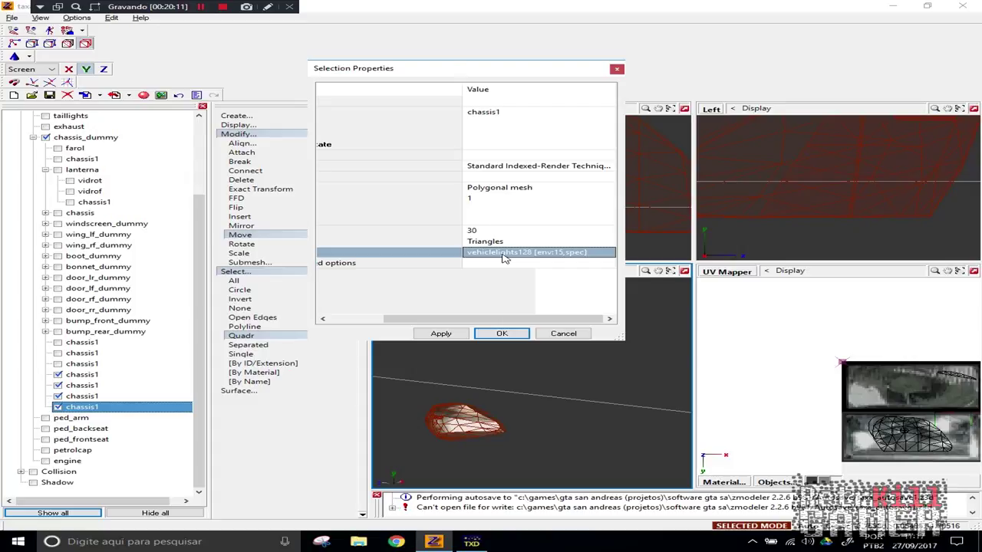
click(504, 258)
click(504, 257)
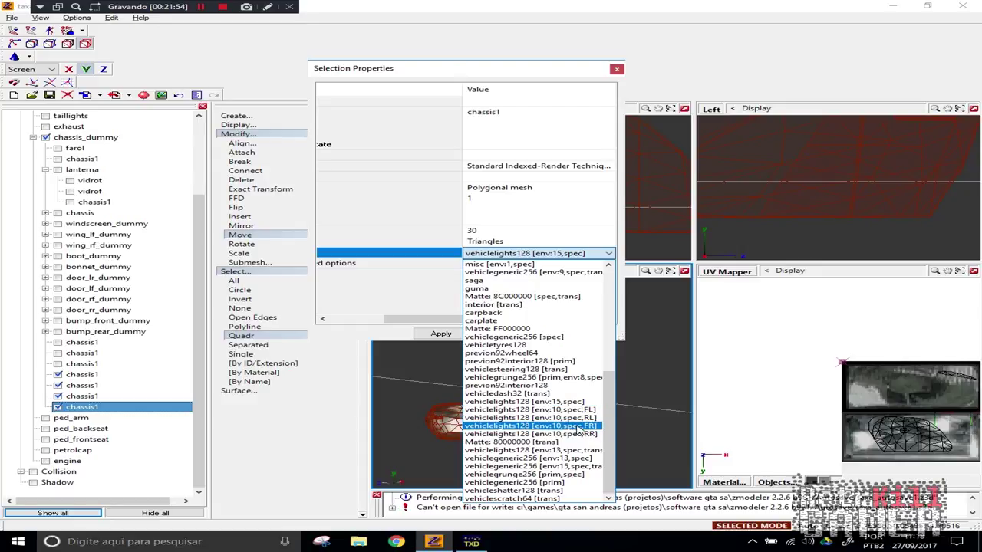
click(585, 426)
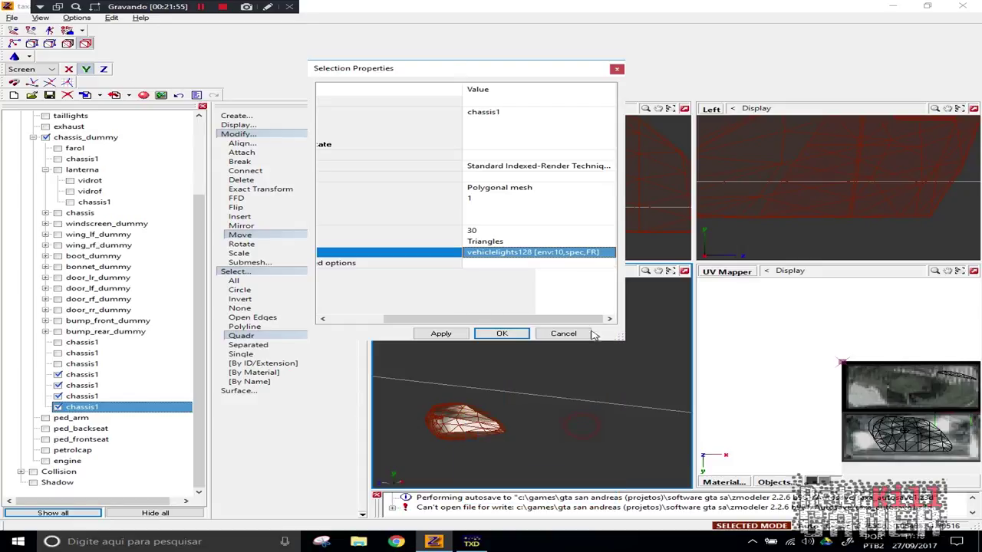
click(506, 339)
scroll(461, 421, up, 5)
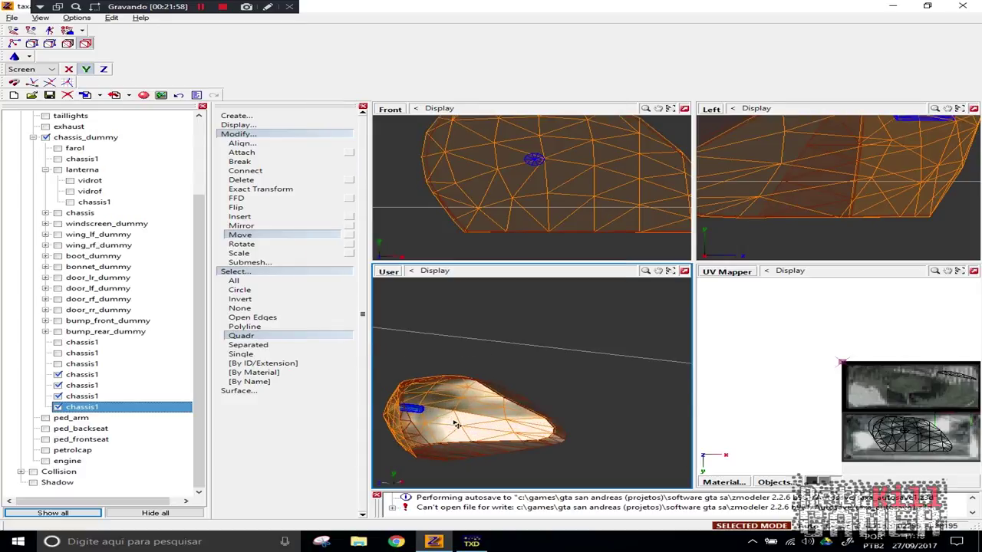
Set the second-to-last chassis1 piece's material to vehiclelights128 [env:10,spec,FR]
right_click(82, 395)
click(107, 435)
click(541, 252)
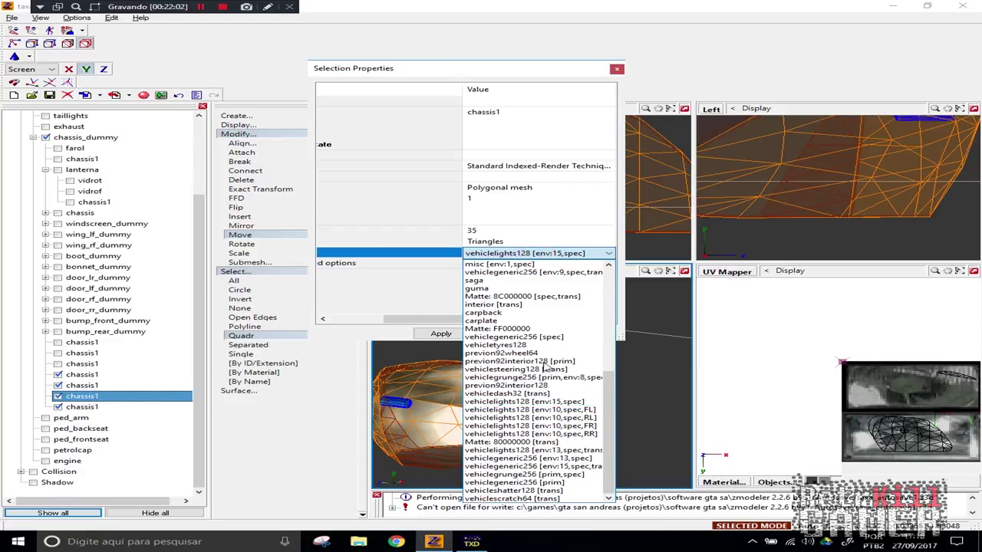
click(546, 430)
click(502, 332)
Set the material of the third-to-last chassis1 piece, the main reflector surface, to vehiclelights128 [env:10,spec,FR]
click(82, 385)
right_click(85, 385)
click(108, 423)
click(534, 261)
click(537, 253)
click(536, 430)
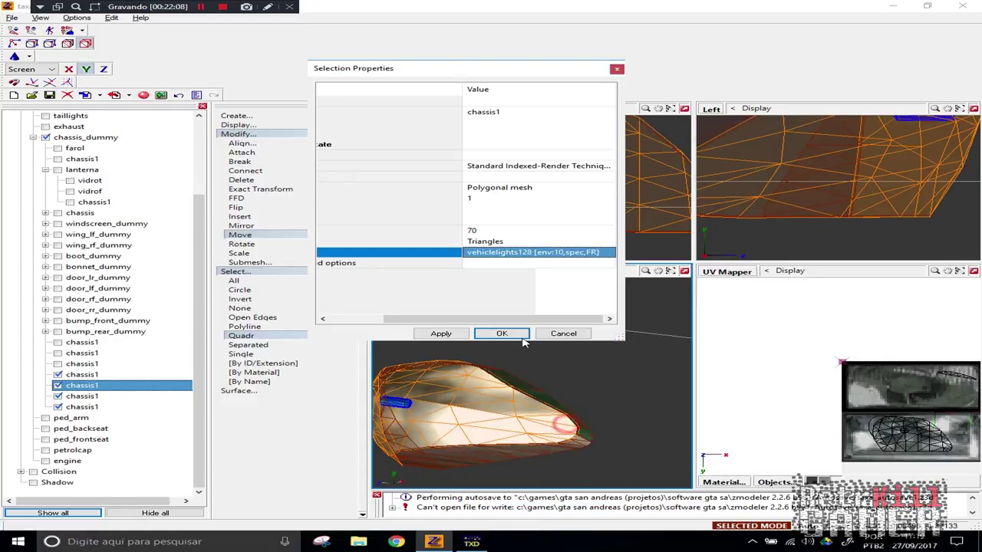
click(502, 332)
Change the fourth-to-last chassis1 piece, the reflector's bottom strip, to the vehiclelights128 [env:10,spec,FR] material
click(77, 374)
right_click(83, 376)
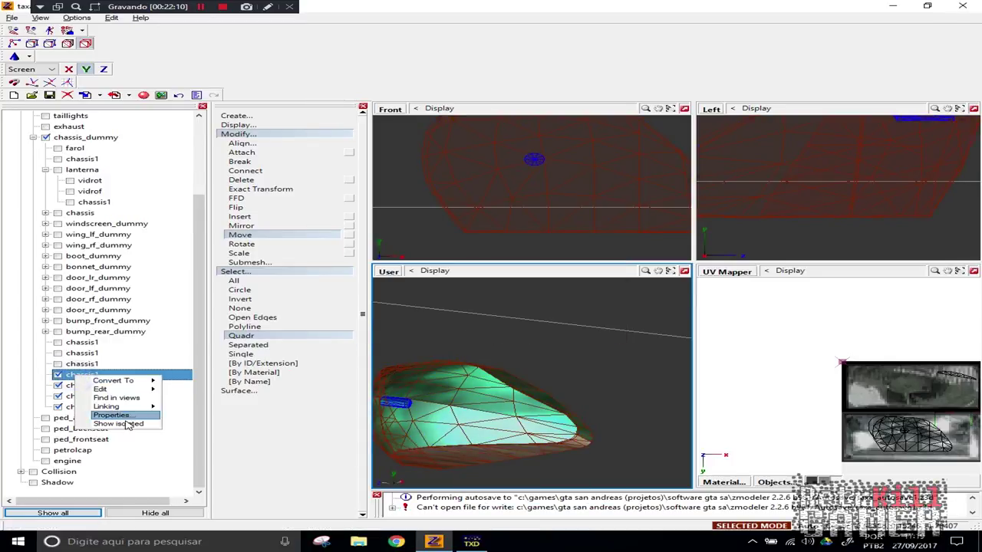
click(120, 416)
click(548, 259)
click(549, 259)
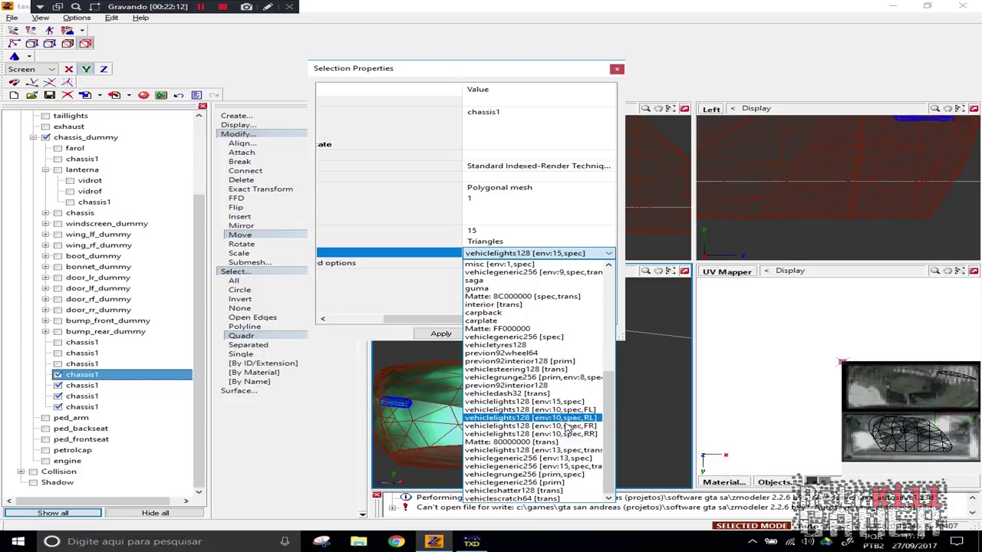
click(552, 421)
click(506, 334)
Clear the highlighting and show farol, the chassis1 piece directly below it, and vidrot alongside the reflector pieces
scroll(619, 436, down, 5)
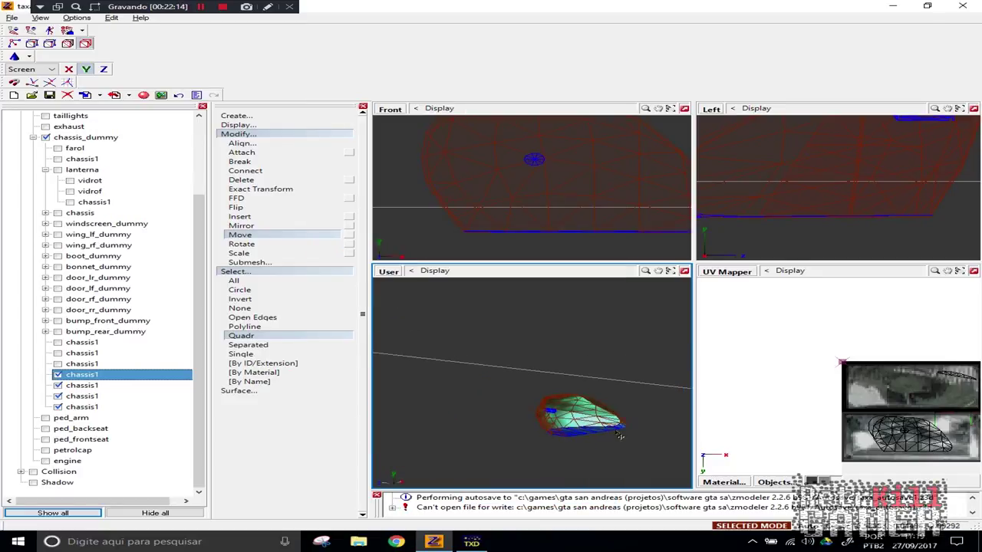
alt+drag(611, 442, 589, 414)
key(ctrl+d)
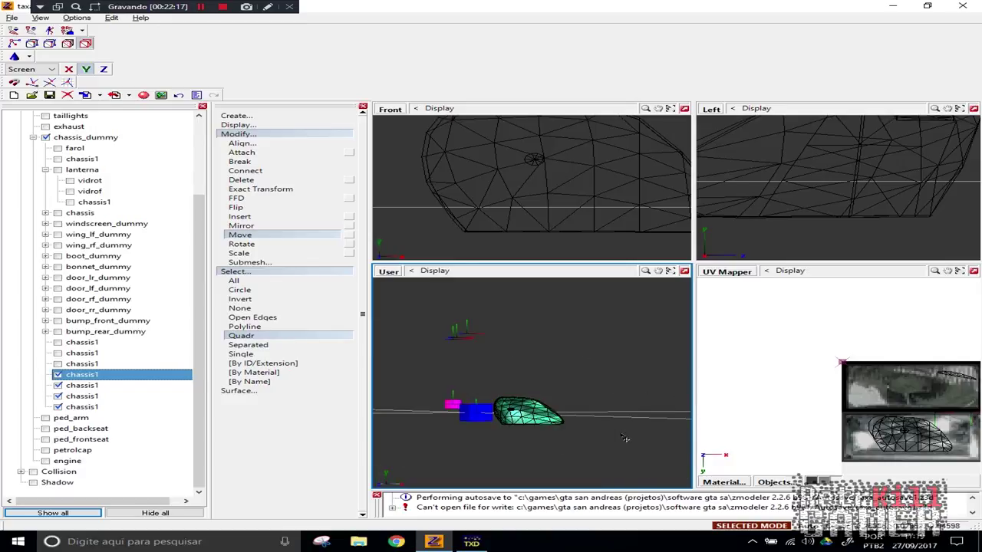
click(58, 364)
click(58, 213)
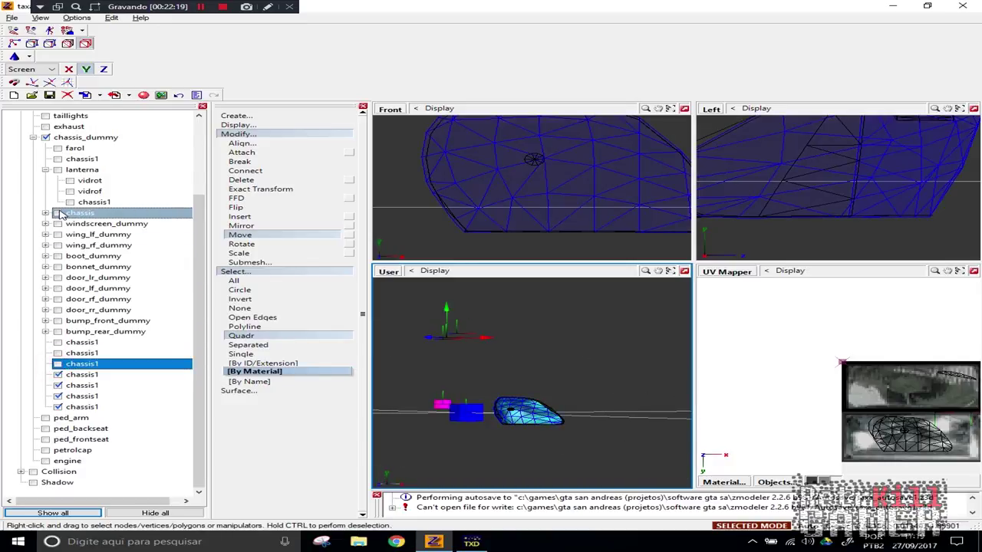
click(58, 170)
click(69, 181)
click(58, 171)
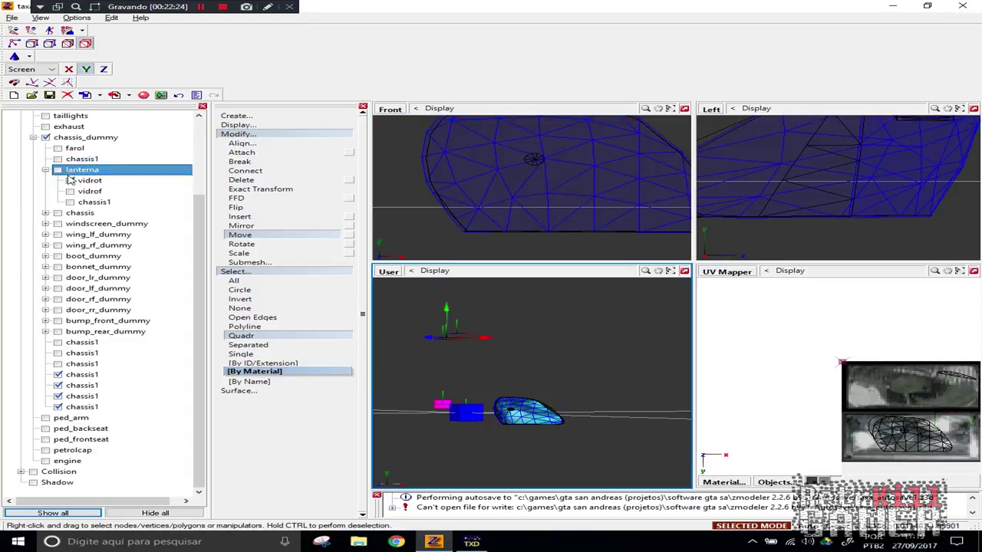
click(59, 159)
click(57, 151)
Examine the separate pieces of the green headlight reflector with the Separated selection tool
click(249, 344)
mouse_move(564, 413)
middle_down()
mouse_move(582, 412)
mouse_move(515, 411)
mouse_move(628, 398)
mouse_move(570, 430)
middle_up()
click(571, 431)
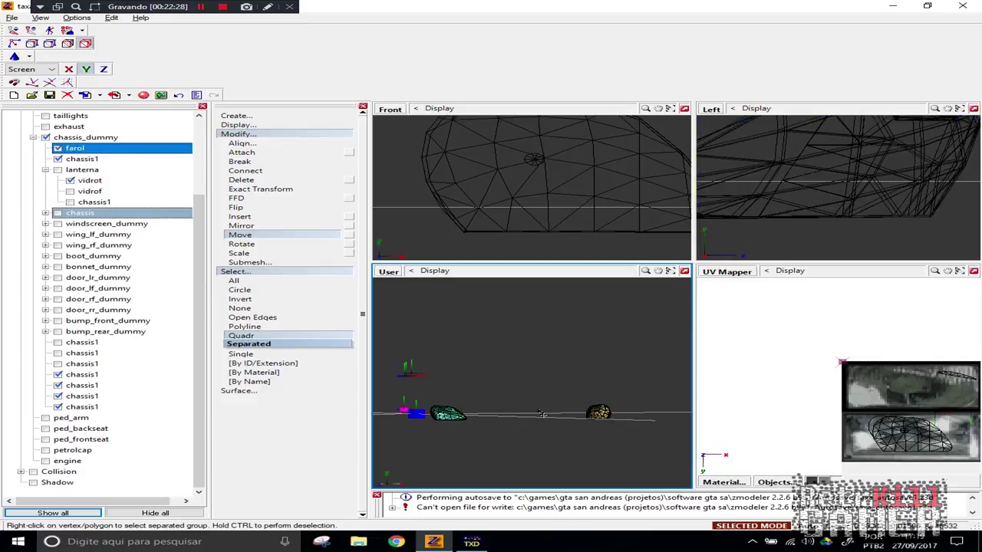
scroll(632, 426, up, 2)
middle_drag(374, 427, 467, 427)
click(467, 426)
scroll(469, 421, up, 6)
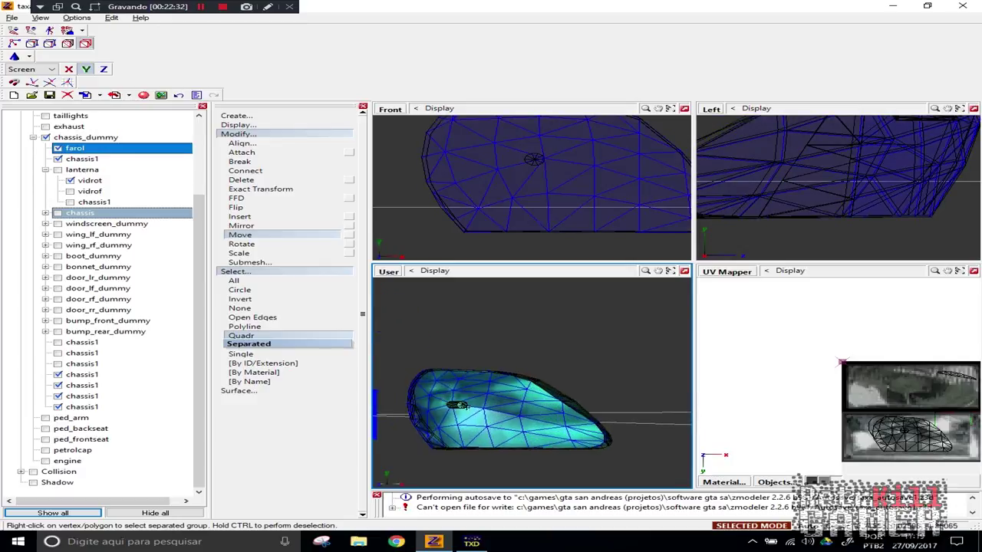
scroll(574, 423, down, 5)
ctrl+right_click(571, 423)
Examine the yellow headlight reflector on the car's opposite side and compare it with the green one
middle_drag(654, 432, 435, 416)
scroll(604, 412, down, 5)
click(604, 412)
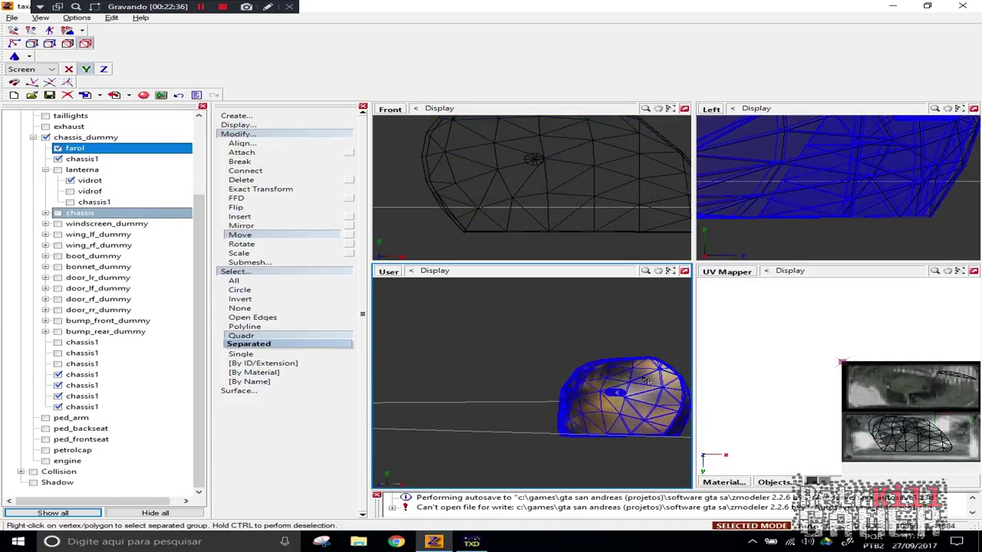
scroll(606, 406, down, 6)
ctrl+right_click(605, 407)
middle_drag(604, 408, 487, 413)
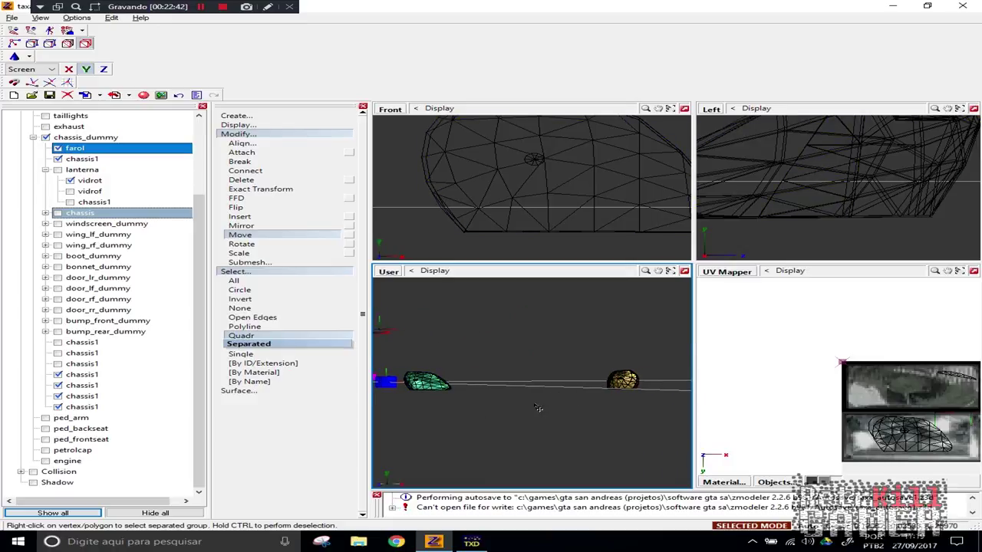
right_click(624, 384)
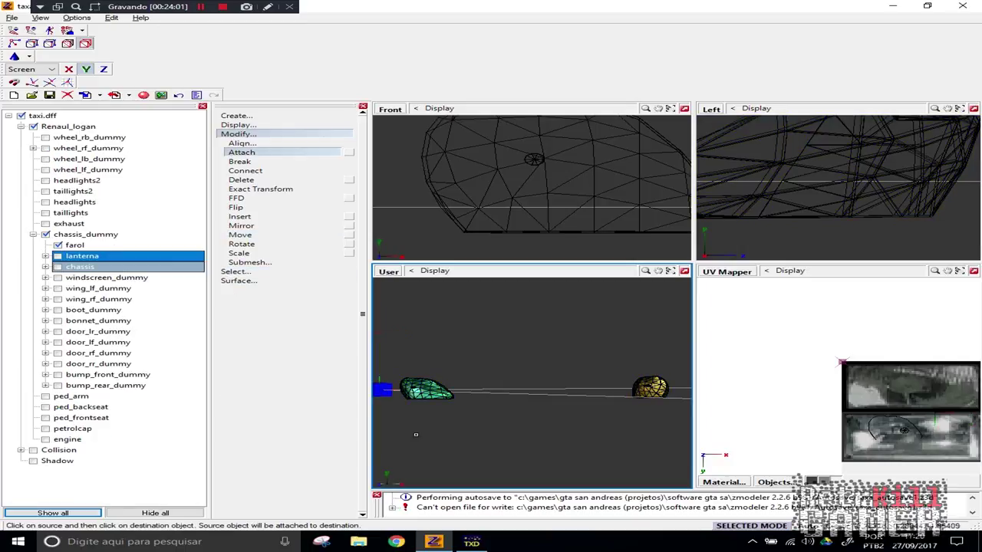
Hide the farol node and expand lanterna to access its child pieces
click(58, 256)
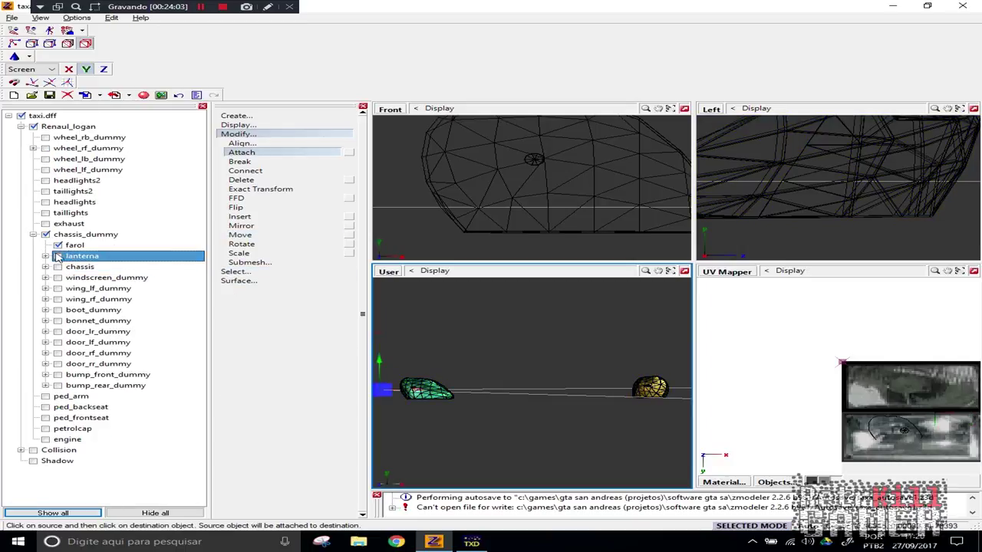
click(57, 246)
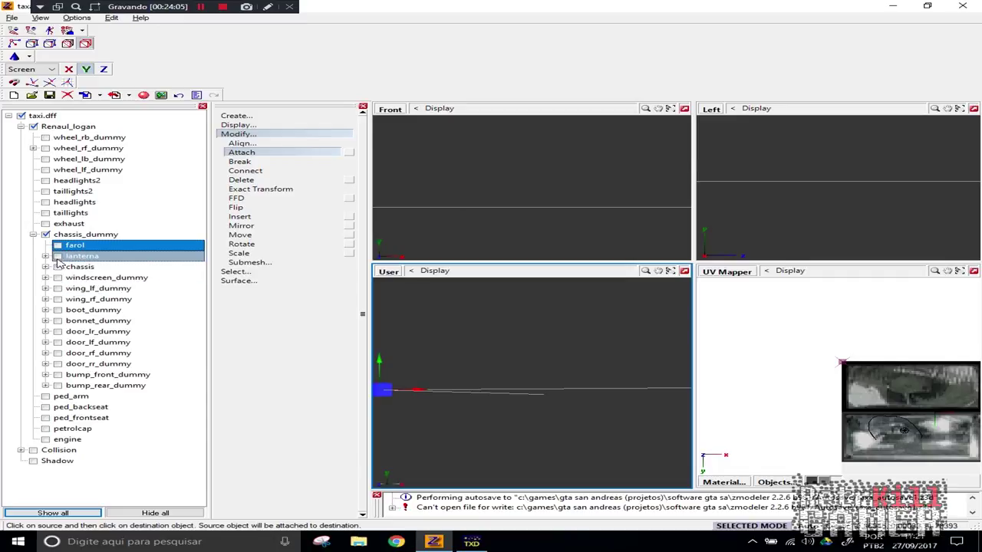
click(57, 255)
click(46, 257)
scroll(460, 389, down, 2)
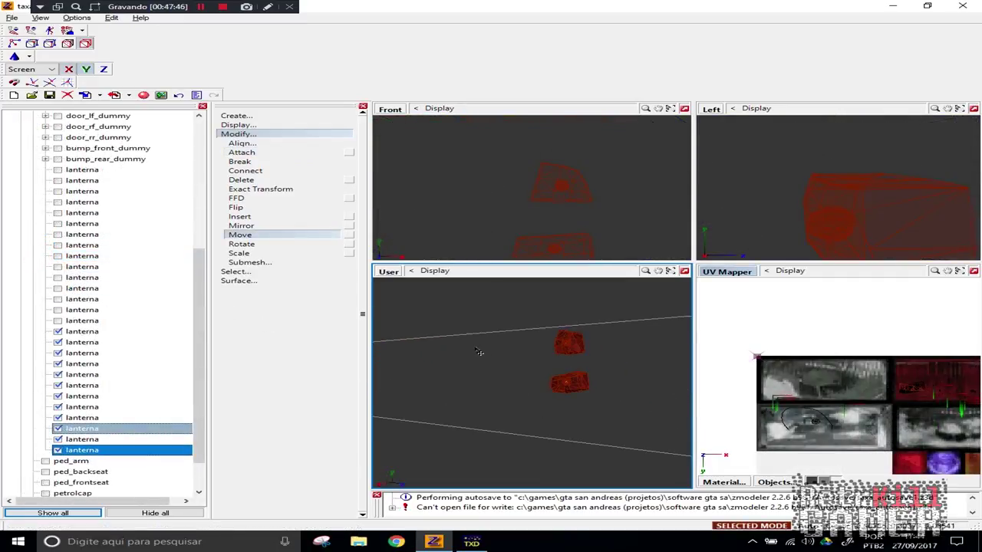
Examine the copied lanterna pieces of the taillights and how the stacked sections are separated
scroll(550, 344, down, 1)
middle_drag(566, 345, 589, 339)
middle_drag(433, 392, 478, 381)
scroll(480, 383, up, 1)
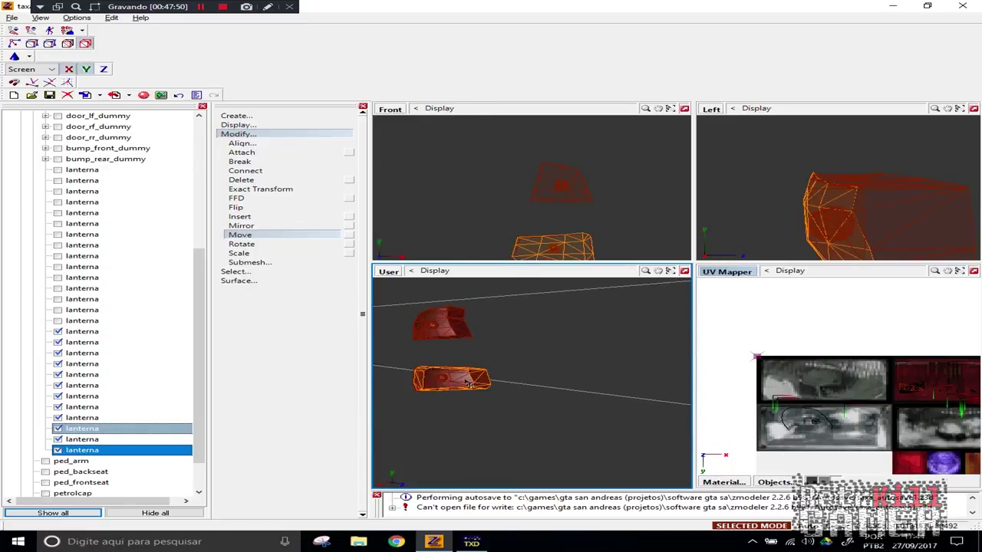
scroll(476, 381, up, 2)
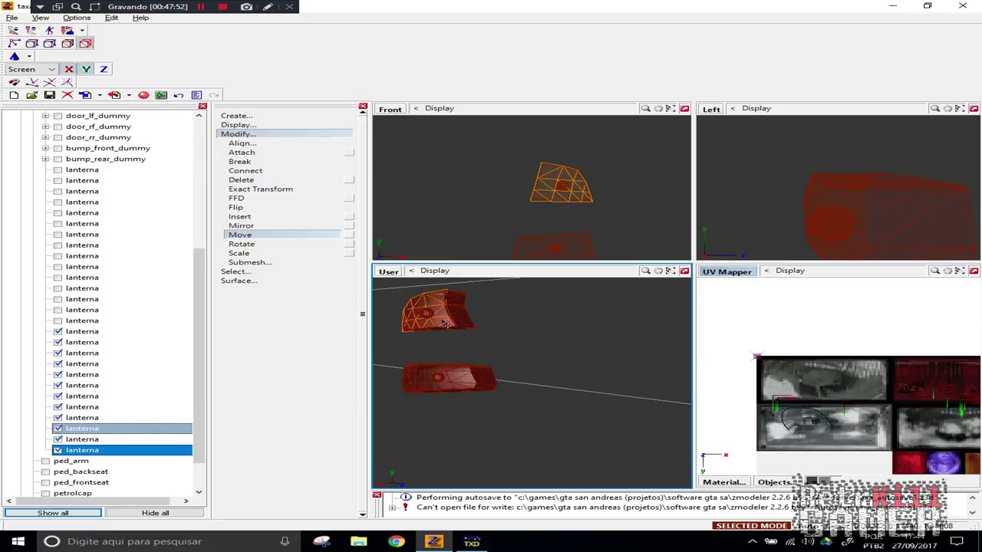
scroll(503, 355, down, 3)
middle_drag(562, 371, 480, 372)
scroll(485, 368, down, 2)
middle_drag(378, 337, 428, 331)
scroll(428, 331, up, 1)
scroll(429, 333, up, 1)
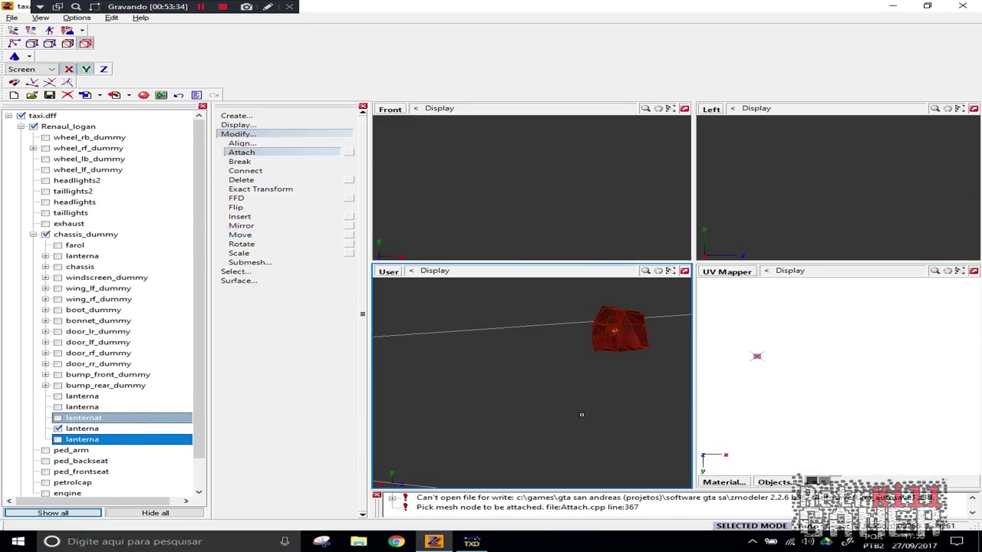
Show the last lanterna piece alongside the one directly above it and switch to polygon-level editing
click(59, 439)
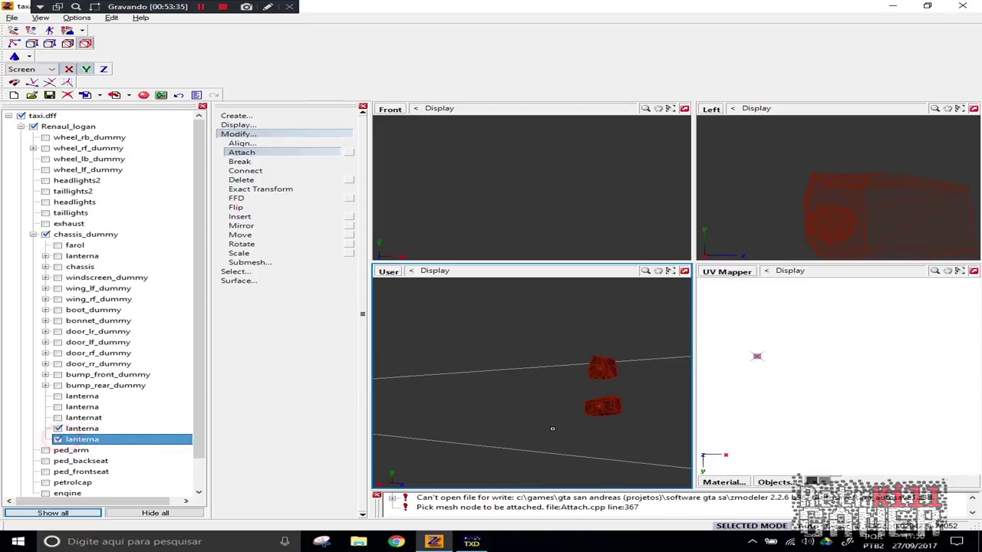
scroll(516, 345, down, 2)
click(238, 136)
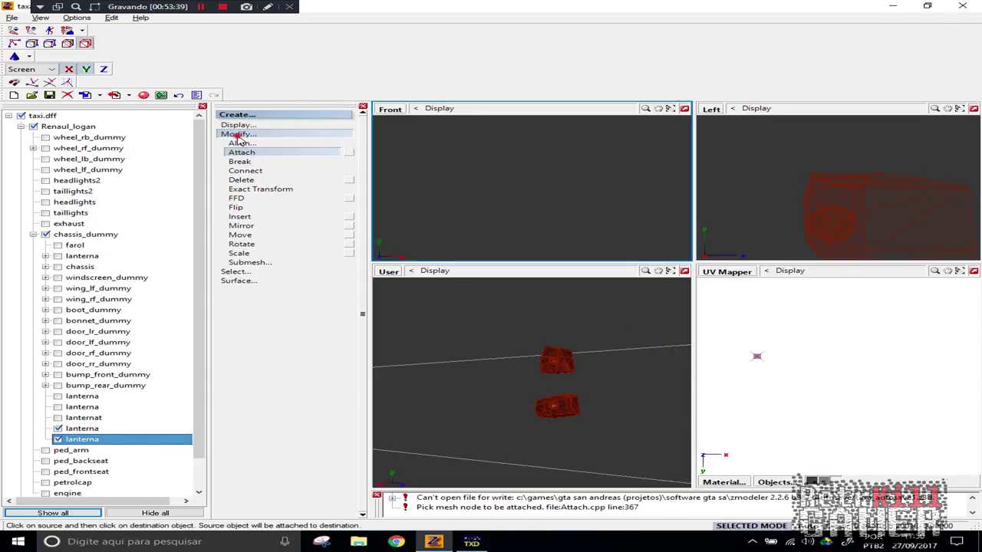
click(238, 135)
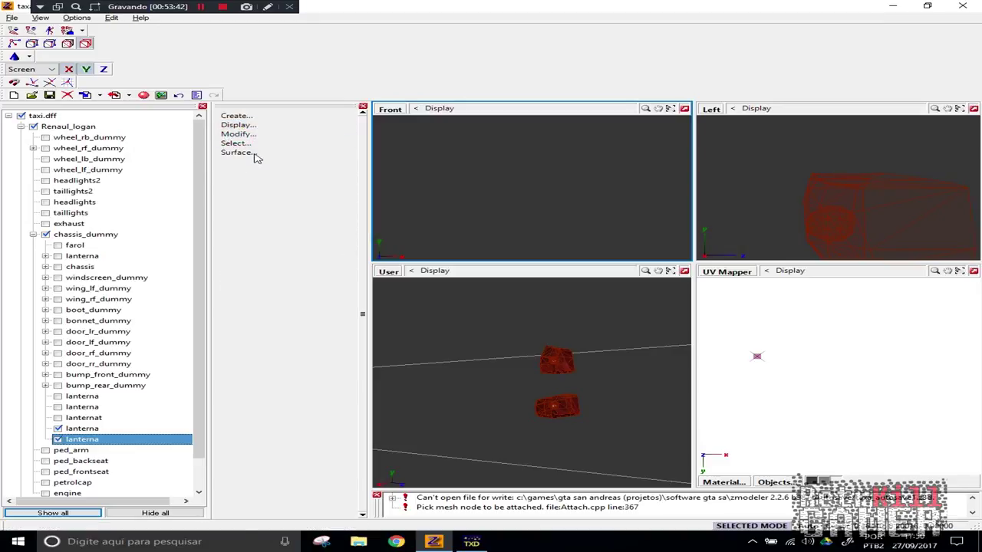
click(254, 154)
click(252, 128)
click(67, 43)
click(495, 351)
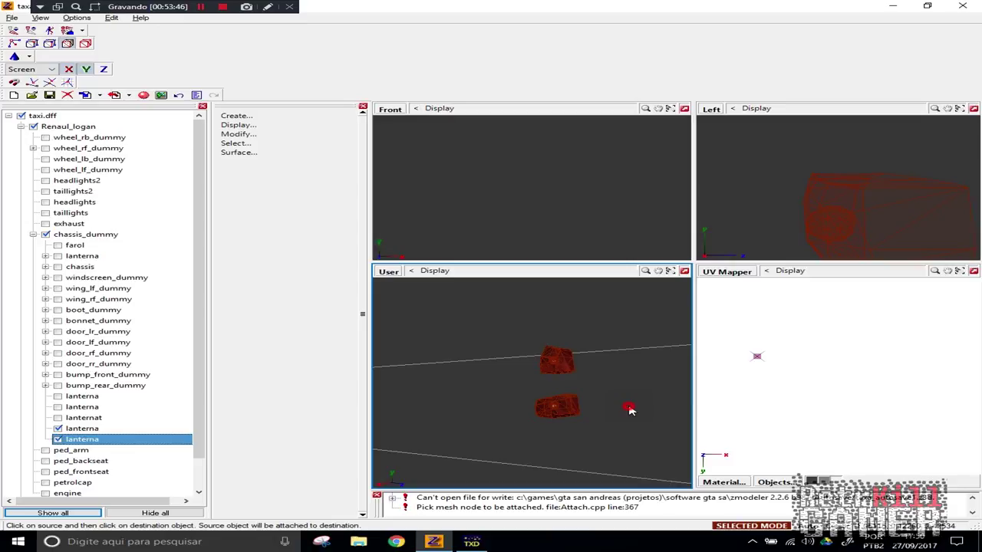
Set the material of the visible taillight polygons to vehiclelights128 [env:10,spec,FR] in their selection properties
scroll(601, 411, up, 3)
right_click(566, 440)
click(595, 458)
click(458, 262)
click(459, 261)
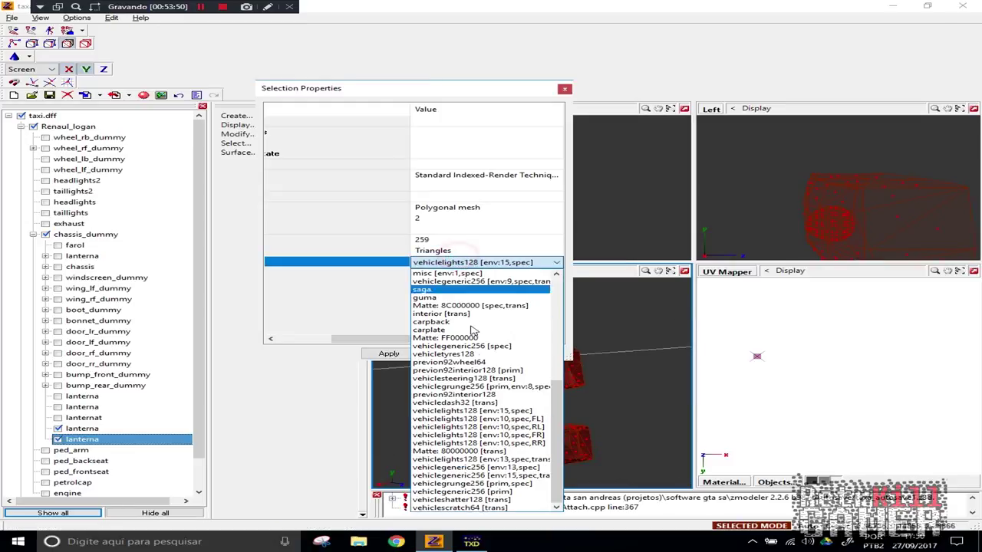
click(522, 426)
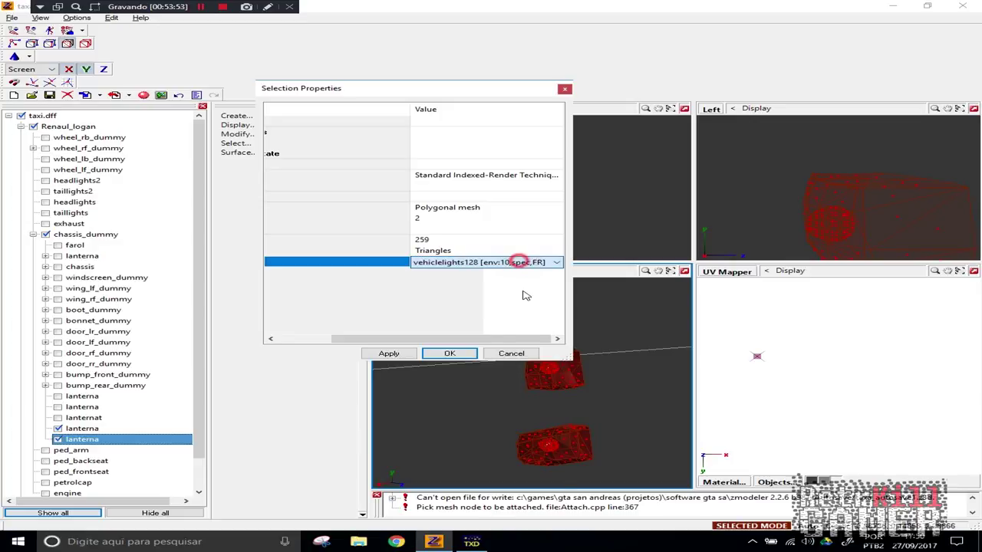
click(519, 261)
click(601, 419)
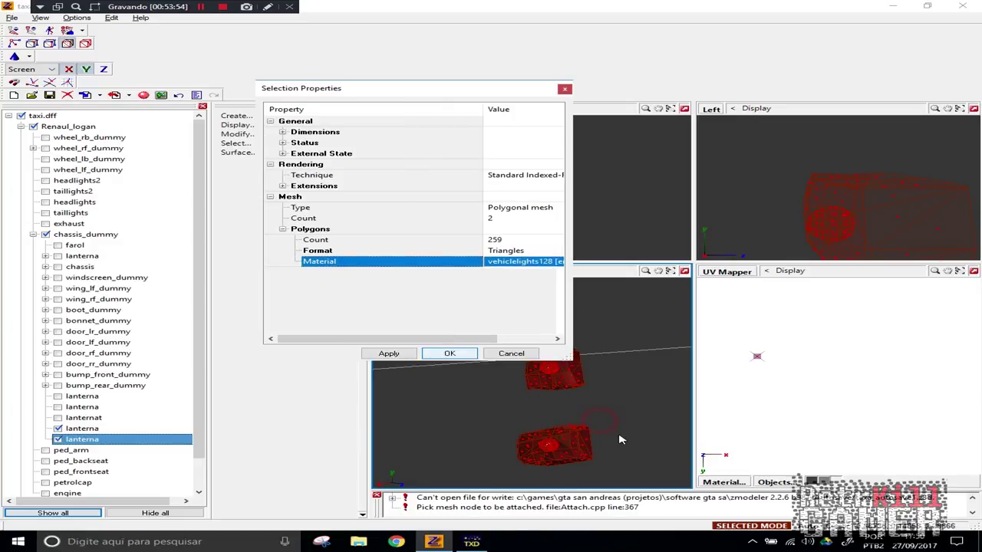
key(Return)
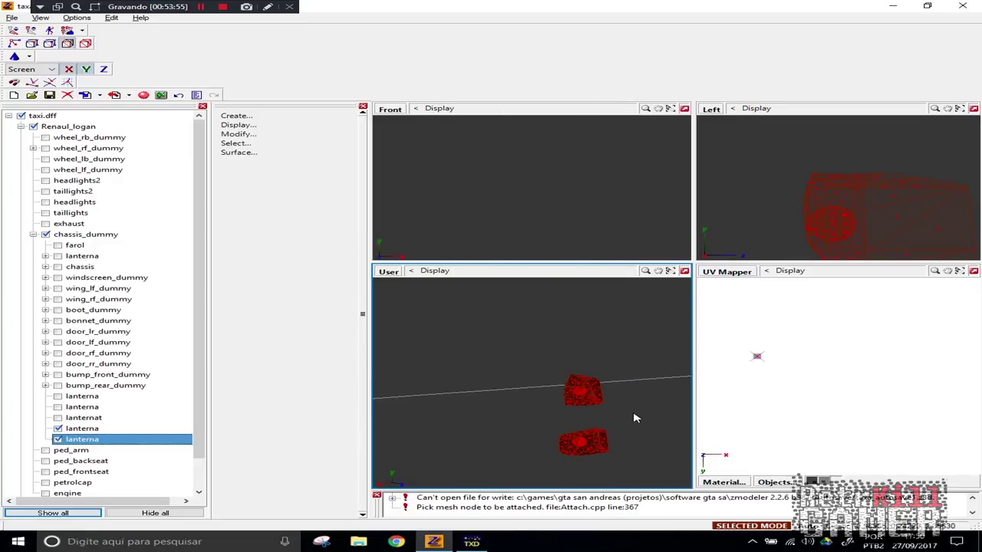
ctrl+click(61, 429)
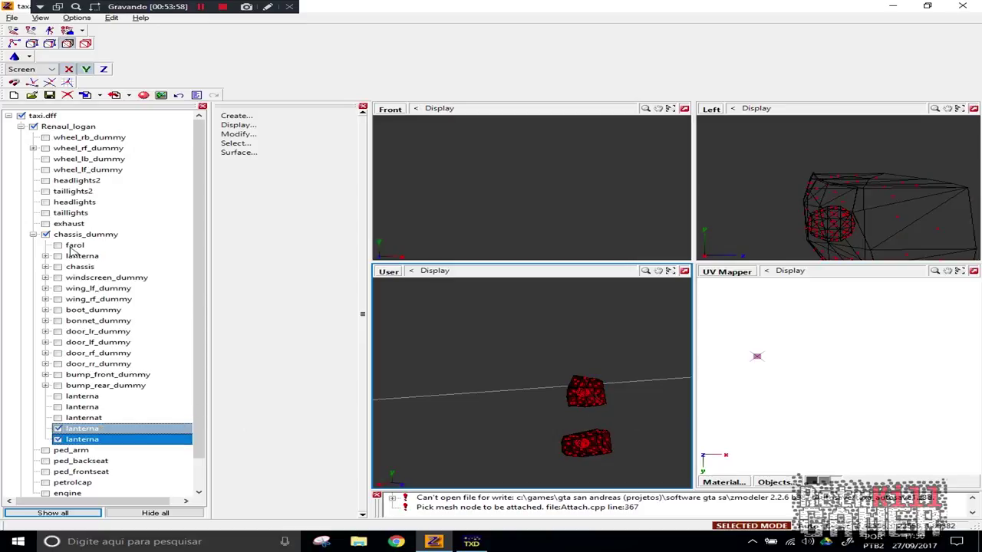
click(57, 245)
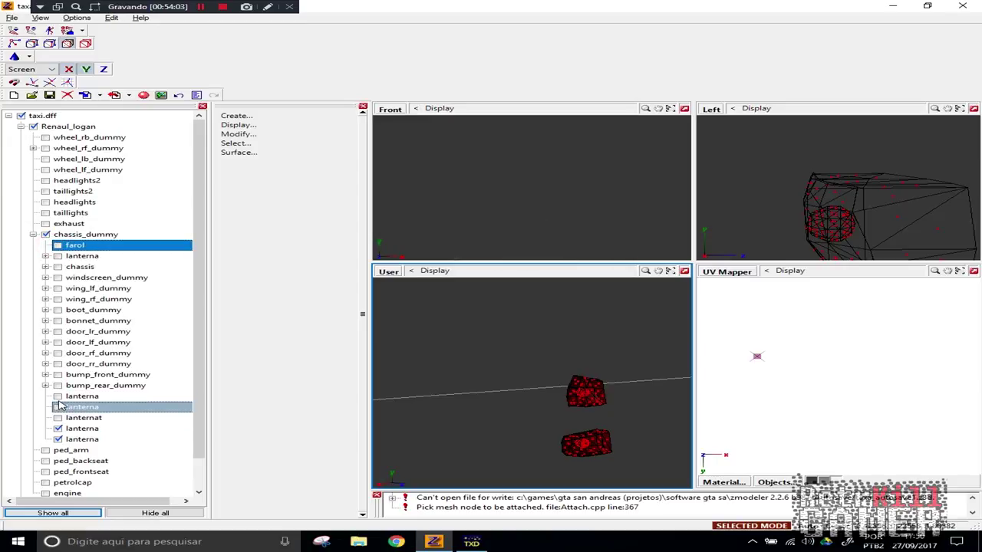
drag(59, 406, 84, 73)
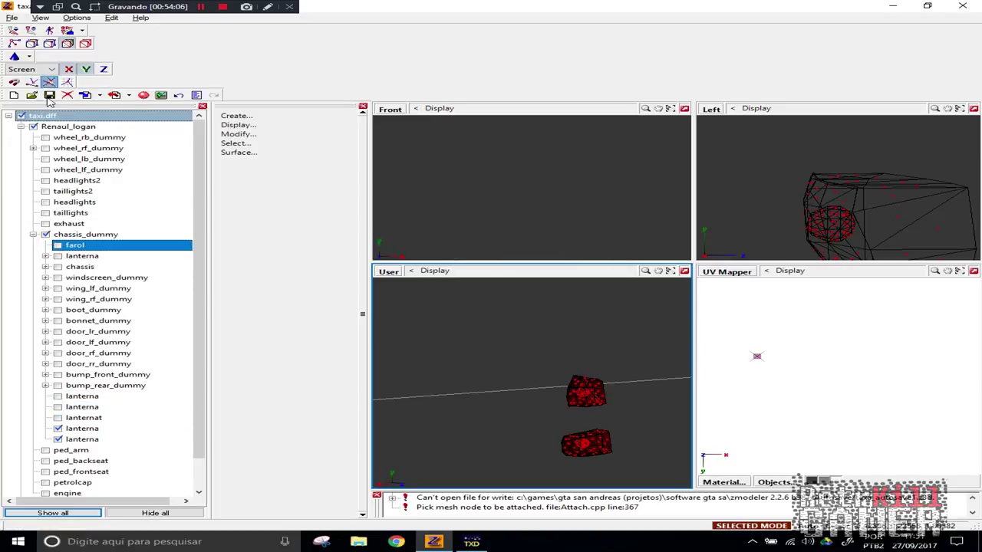
Export the model to the Desktop in GTA San Andreas .DFF format, overwriting taxi.dff, and minimise the modelling window
click(113, 95)
click(335, 243)
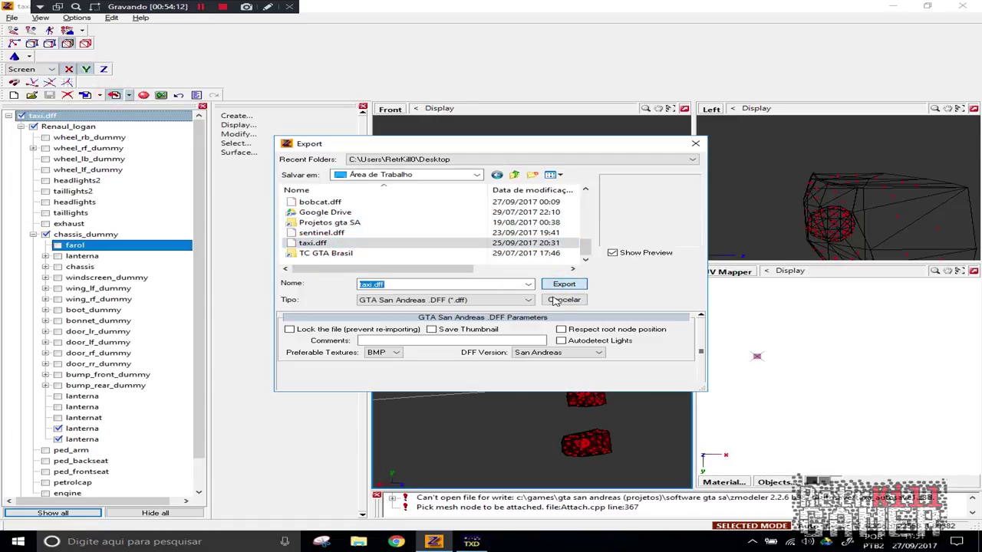
double_click(317, 243)
key(Return)
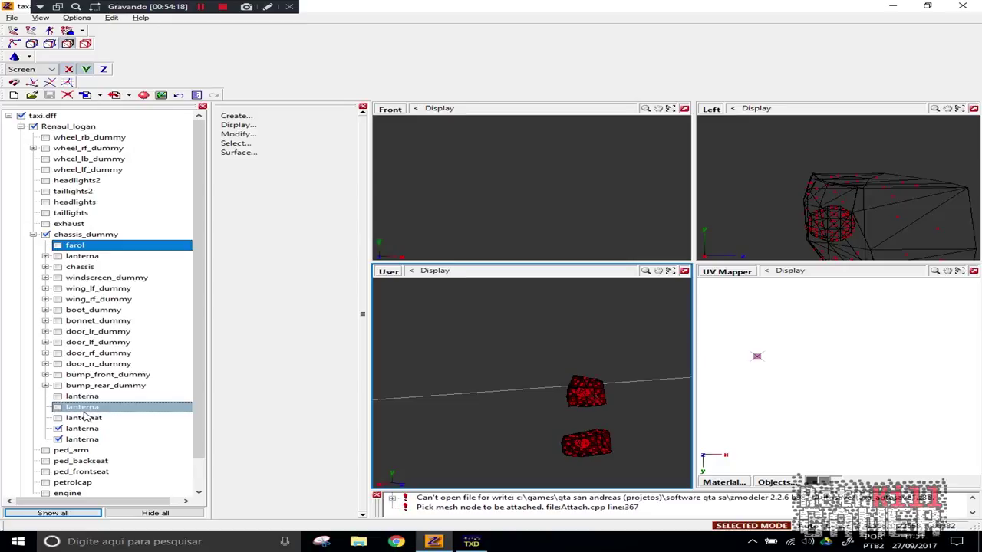
click(895, 7)
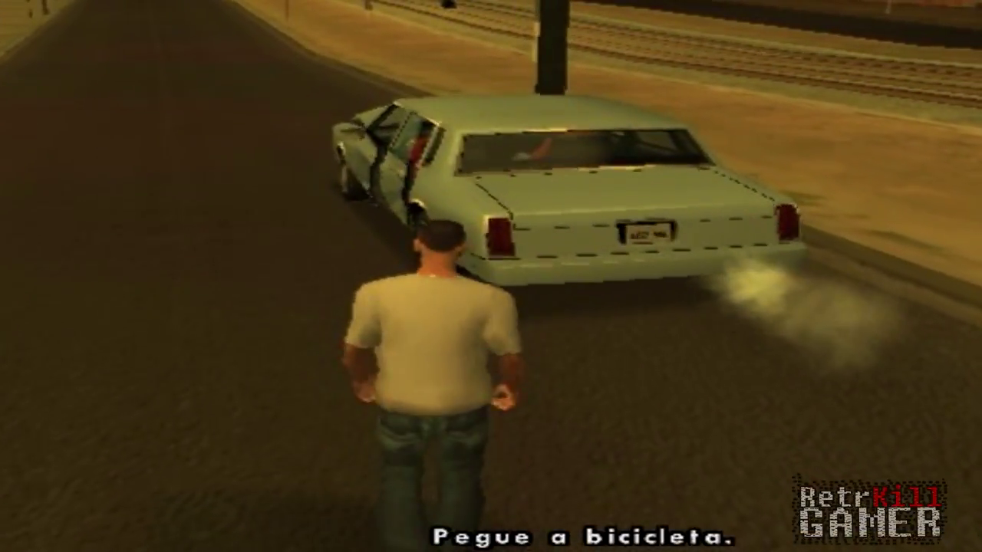
text(TAXI)
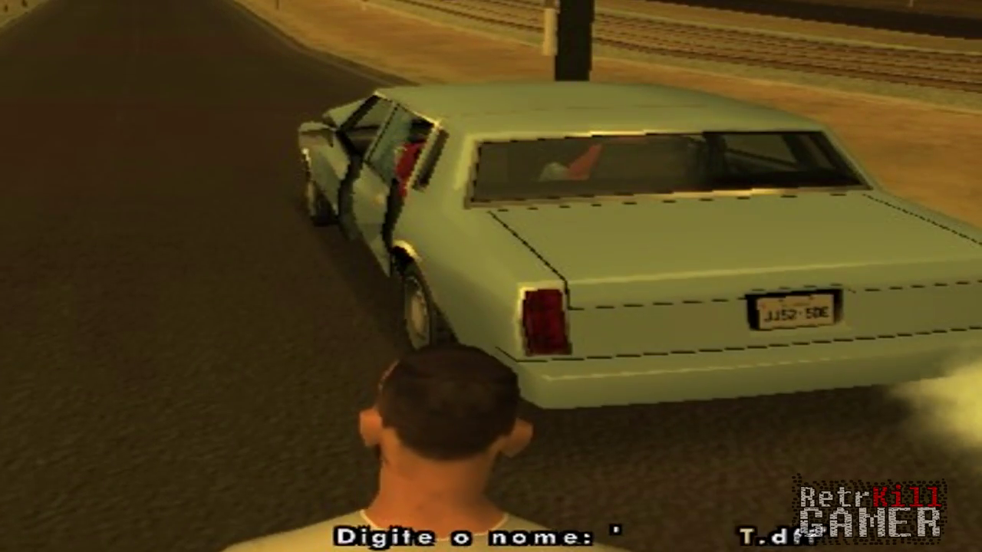
key(Return)
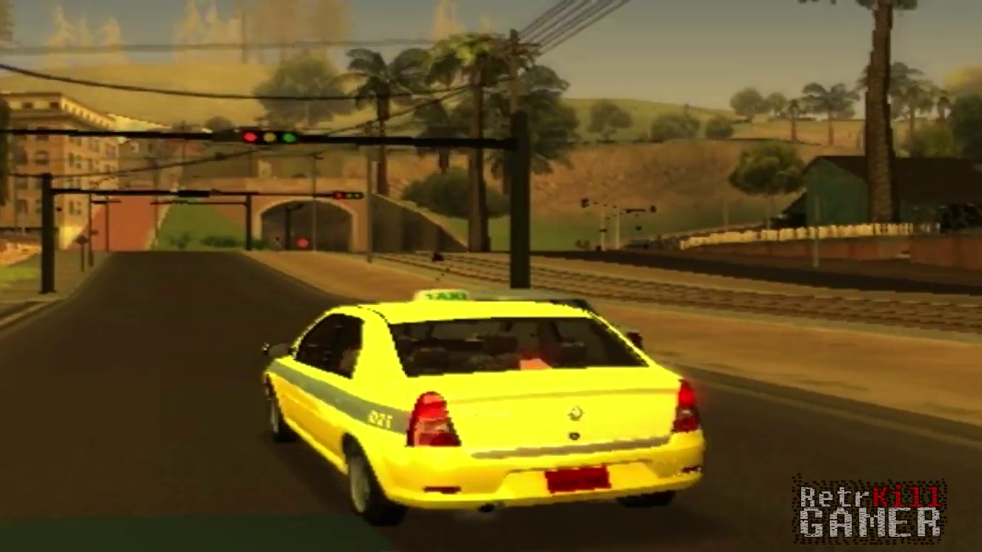